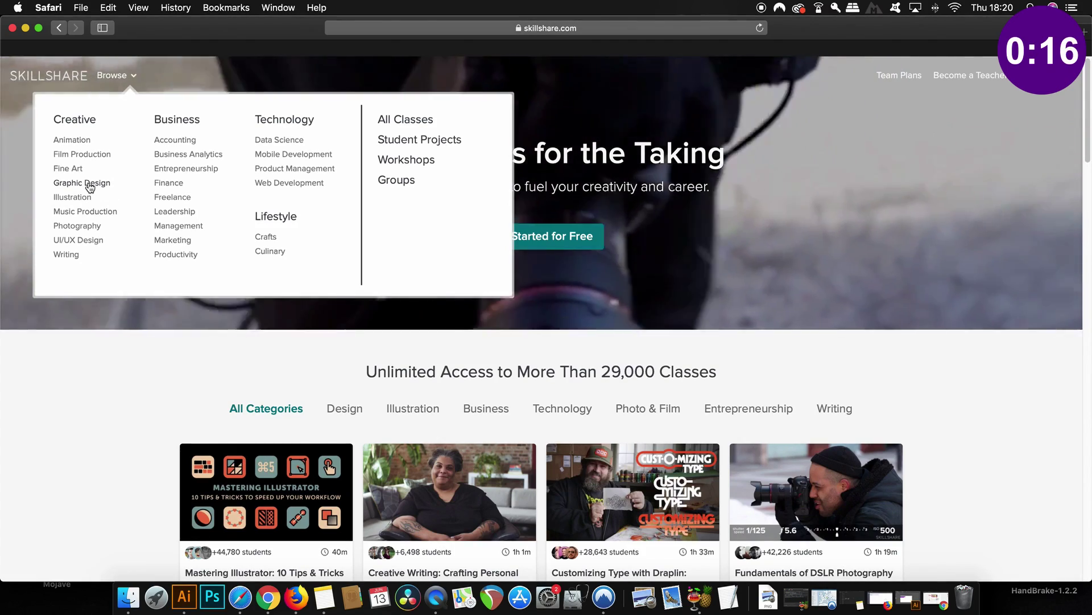
- Open Skillshare's Graphic Design category and scroll down to the Trending Graphic Design Classes
{"action": "left_click", "coordinate": [90, 184]}
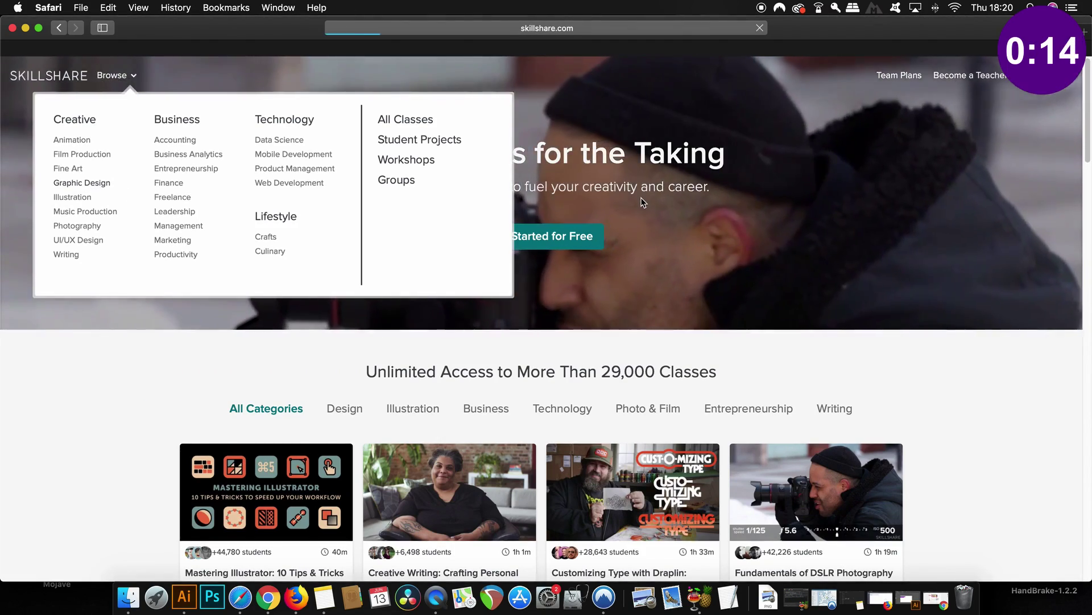
{"action": "scroll", "coordinate": [543, 198], "scroll_direction": "down", "scroll_amount": 5}
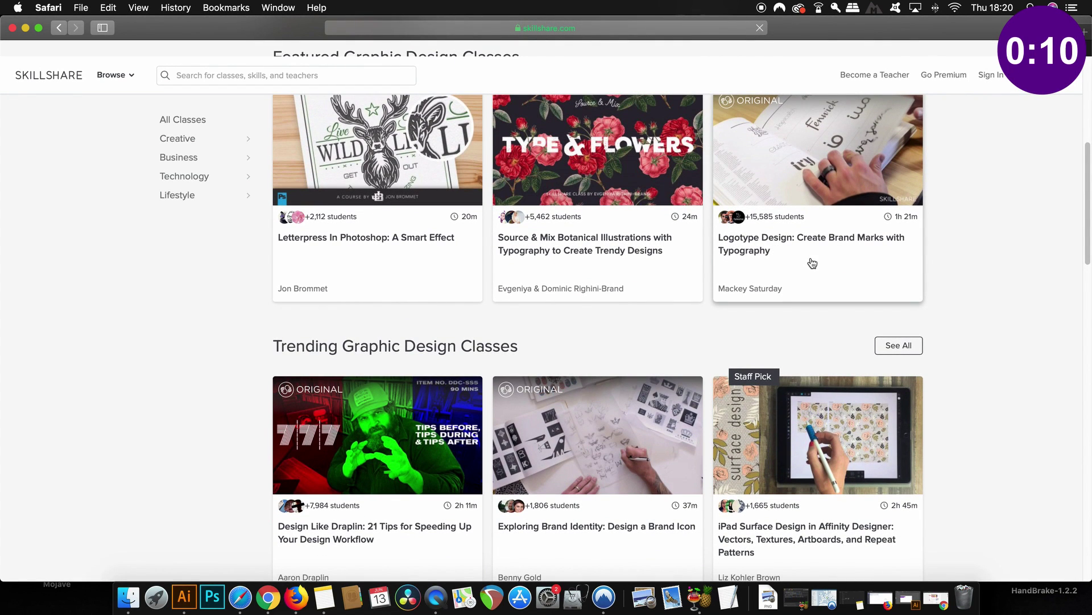
{"action": "scroll", "coordinate": [813, 263], "scroll_direction": "up", "scroll_amount": 1}
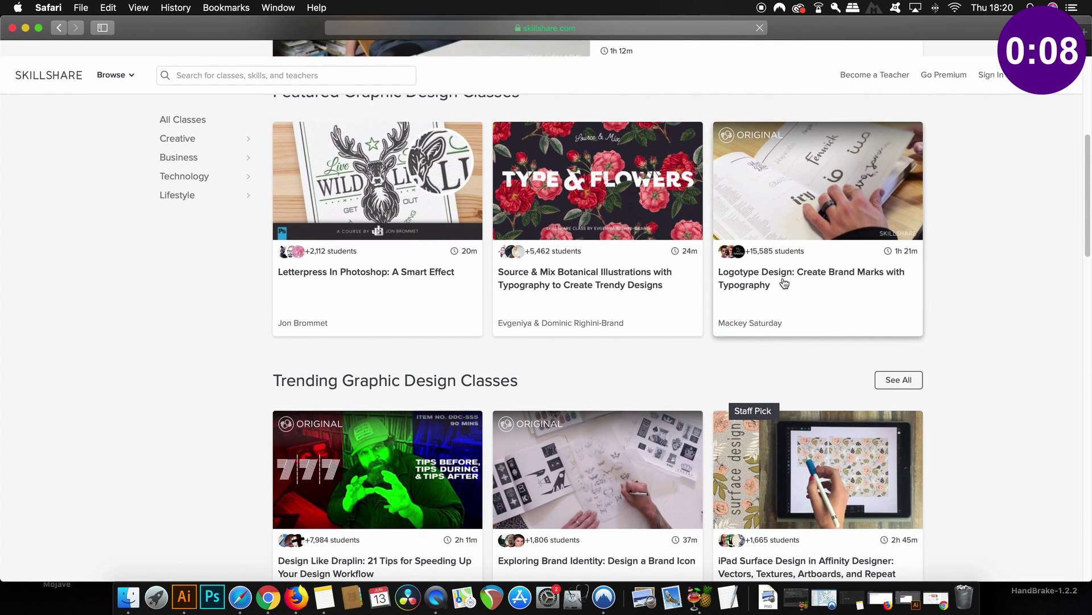
{"action": "scroll", "coordinate": [784, 283], "scroll_direction": "down", "scroll_amount": 4}
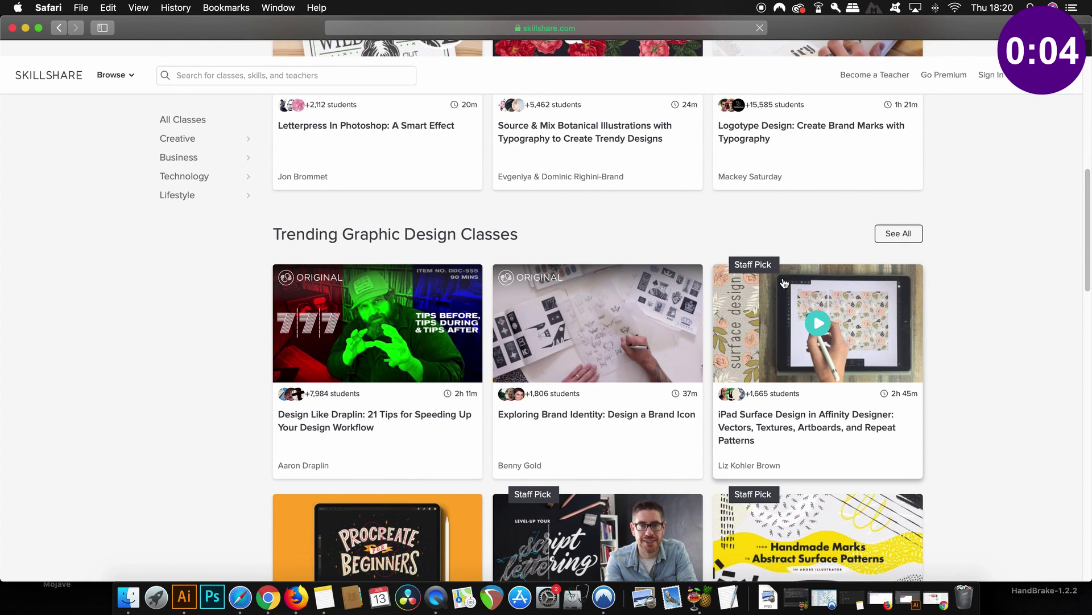
{"action": "scroll", "coordinate": [784, 283], "scroll_direction": "down", "scroll_amount": 2}
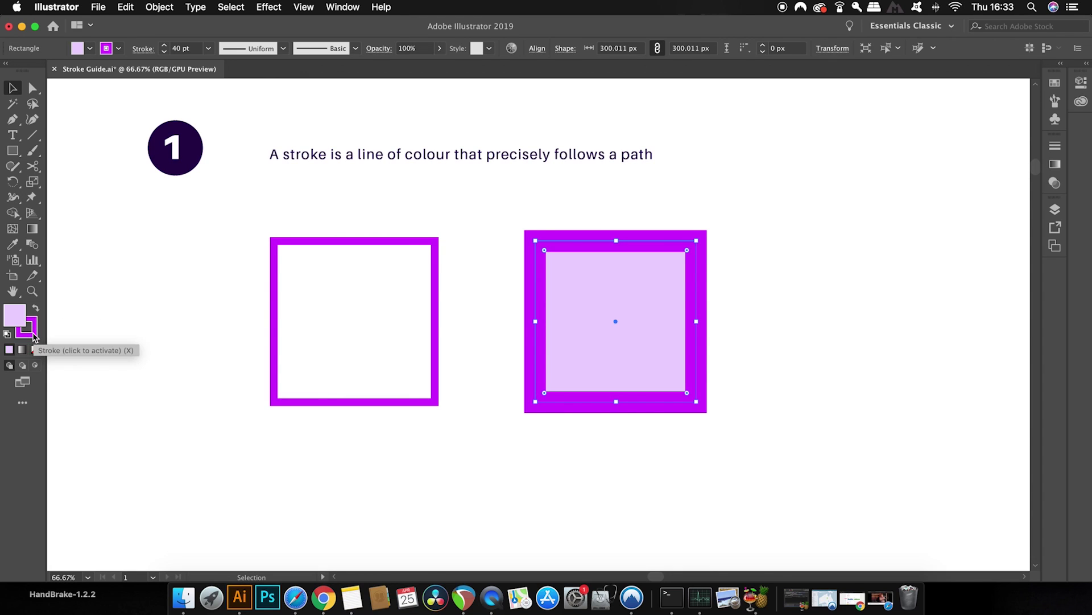
- Recolour the right square's stroke blue in the Color Picker and set its weight to 18 pt
{"action": "left_click", "coordinate": [34, 335]}
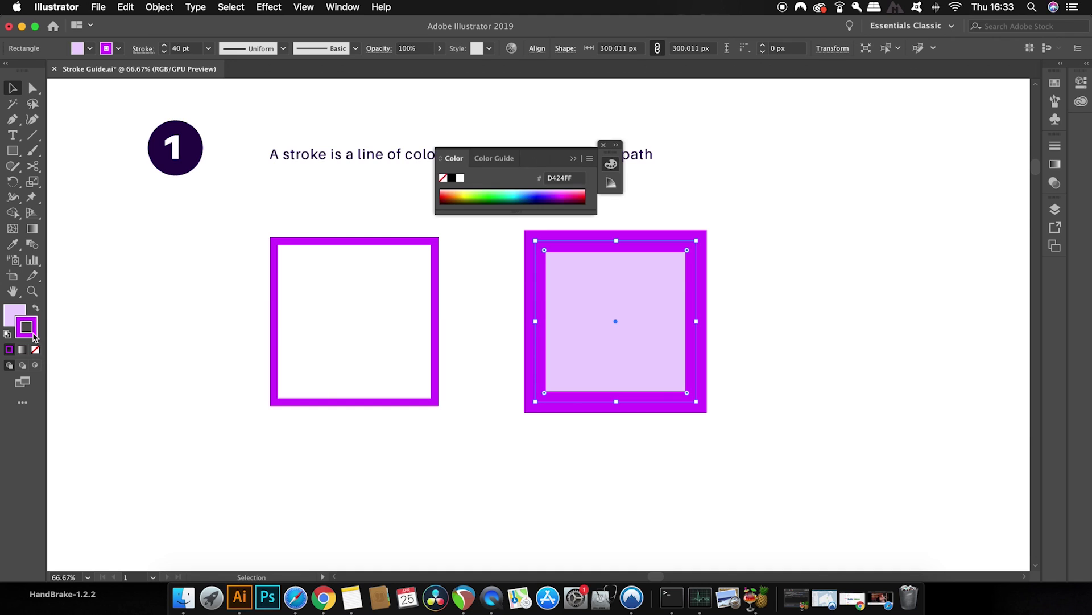
{"action": "double_click", "coordinate": [34, 331]}
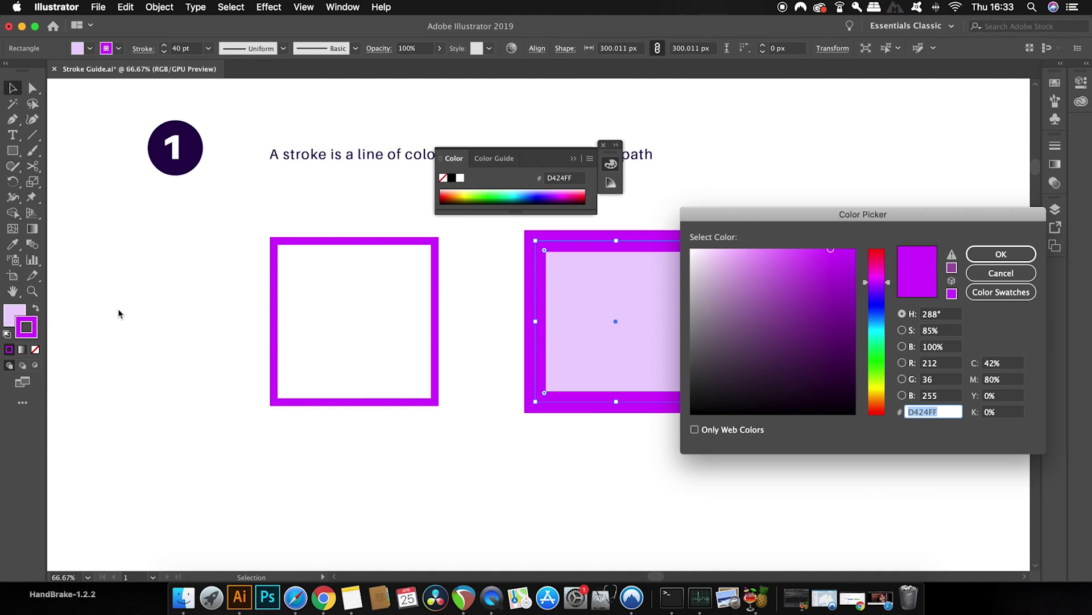
{"action": "left_click", "coordinate": [877, 316]}
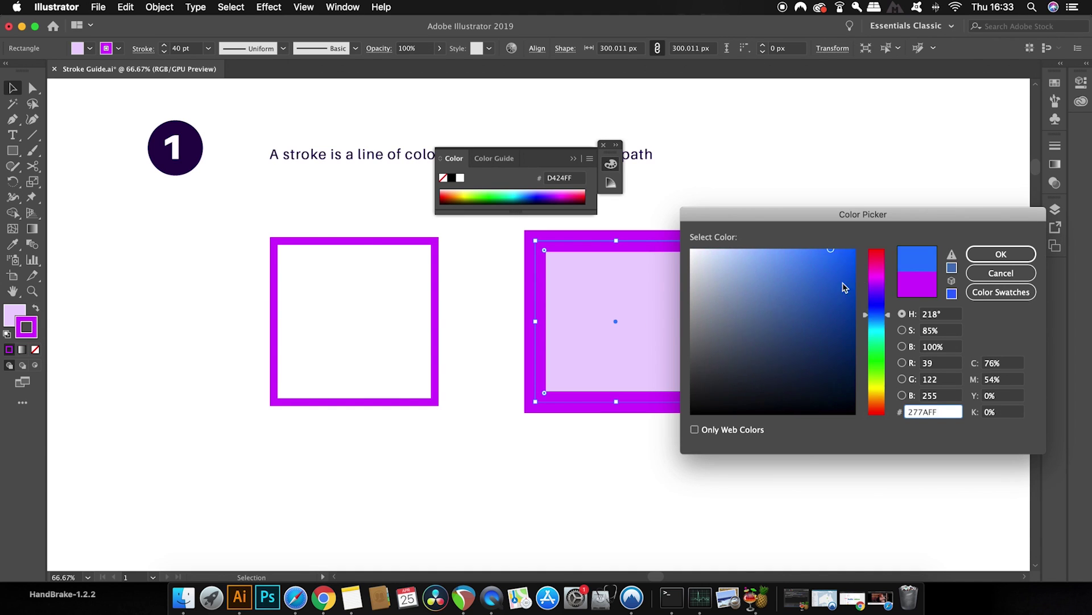
{"action": "left_click", "coordinate": [804, 249]}
{"action": "left_click", "coordinate": [986, 257]}
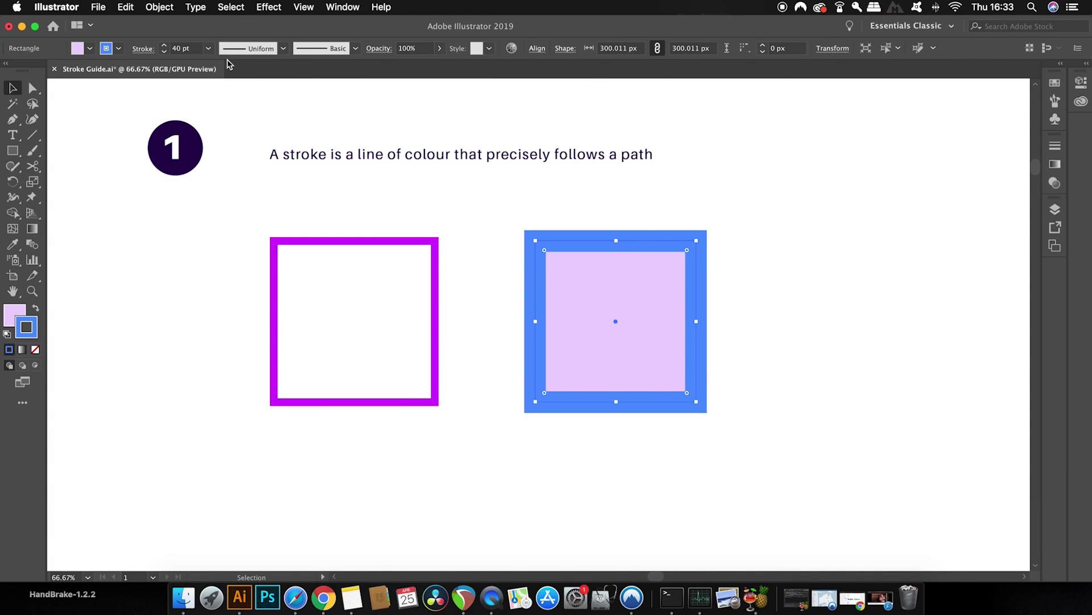
{"action": "left_click", "coordinate": [210, 49]}
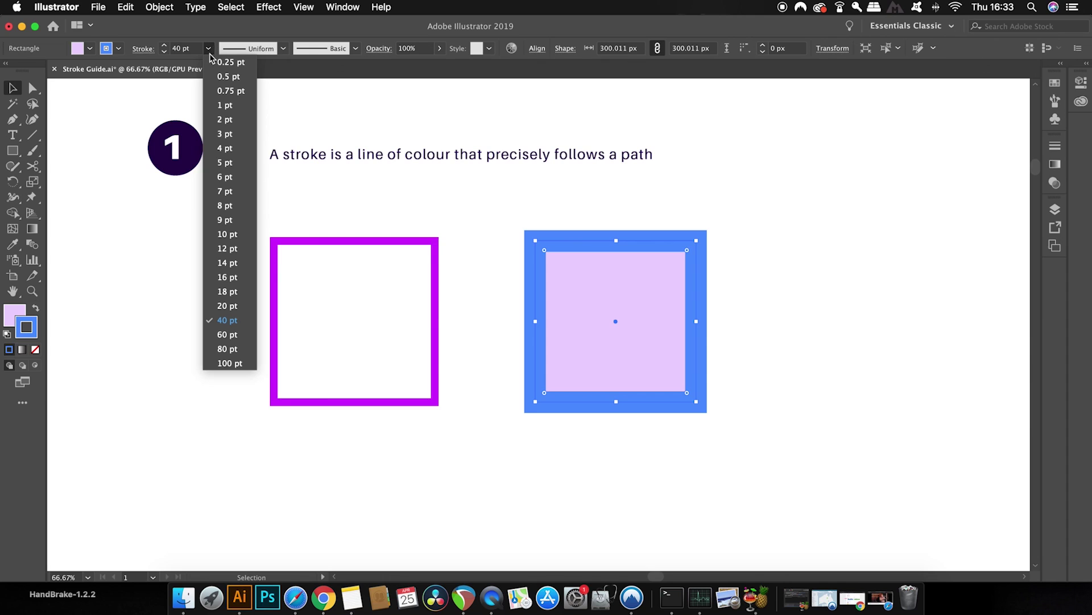
{"action": "left_click", "coordinate": [234, 292]}
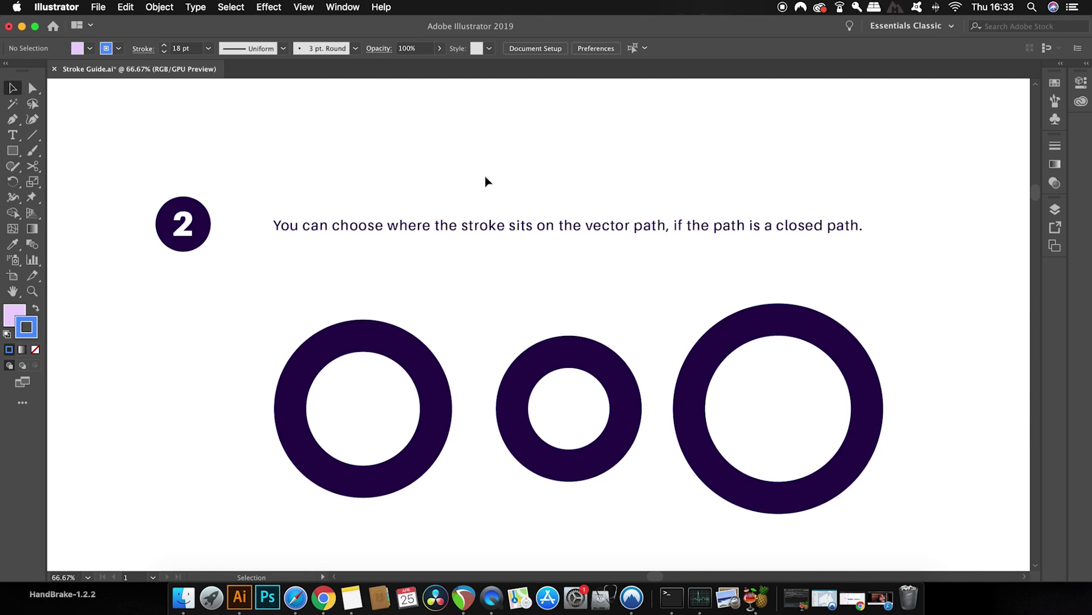
{"action": "scroll", "coordinate": [430, 383], "scroll_direction": "down", "scroll_amount": 1}
{"action": "scroll", "coordinate": [431, 383], "scroll_direction": "left", "scroll_amount": 1}
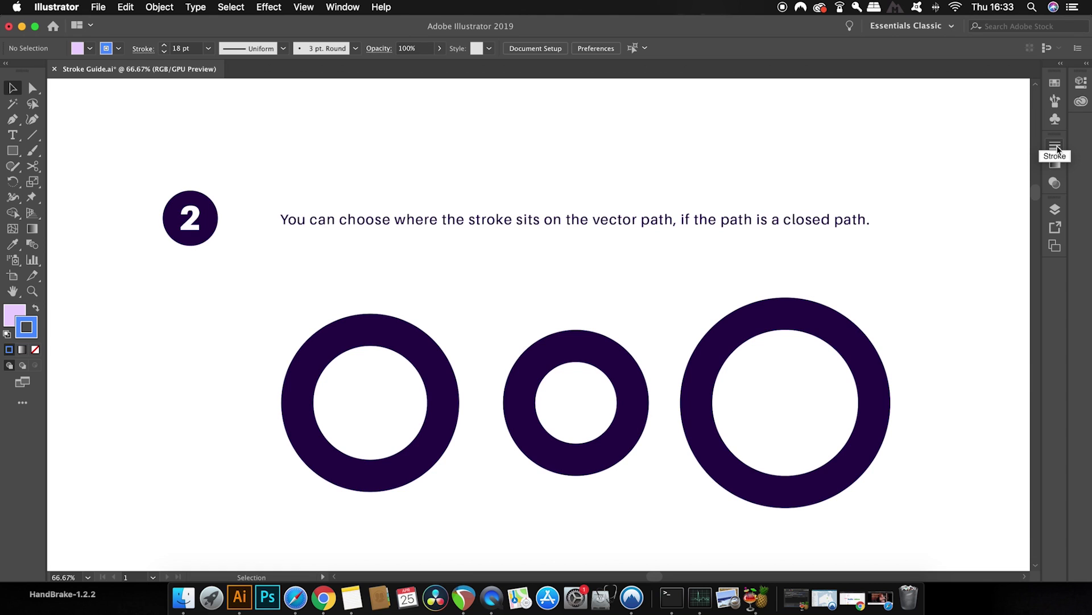
- Show the Stroke panel and select each circle to compare center, inside and outside stroke alignment
{"action": "left_click", "coordinate": [352, 6]}
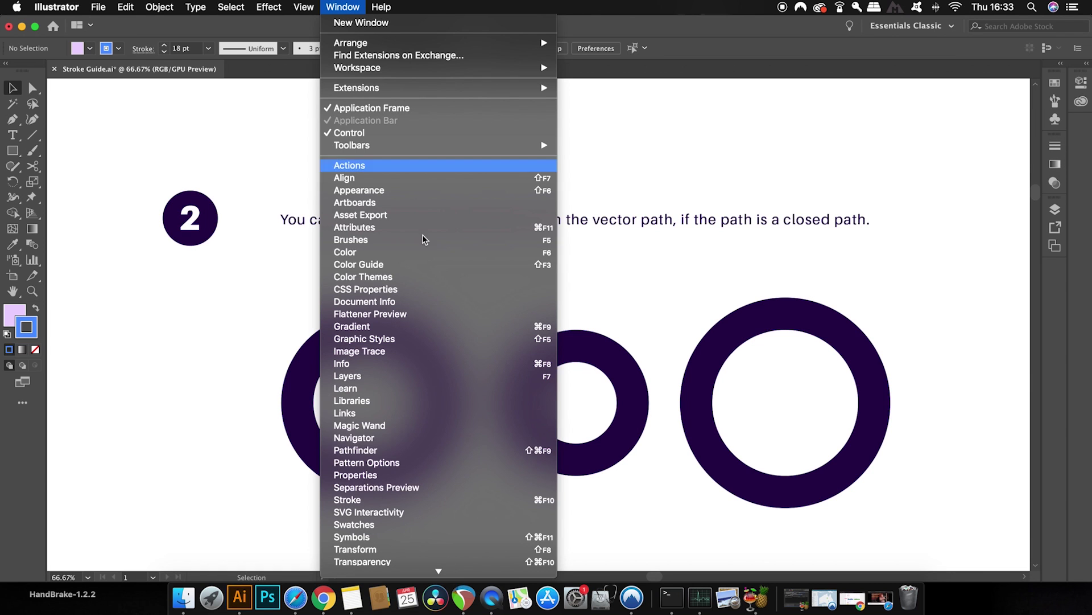
{"action": "left_click", "coordinate": [455, 505]}
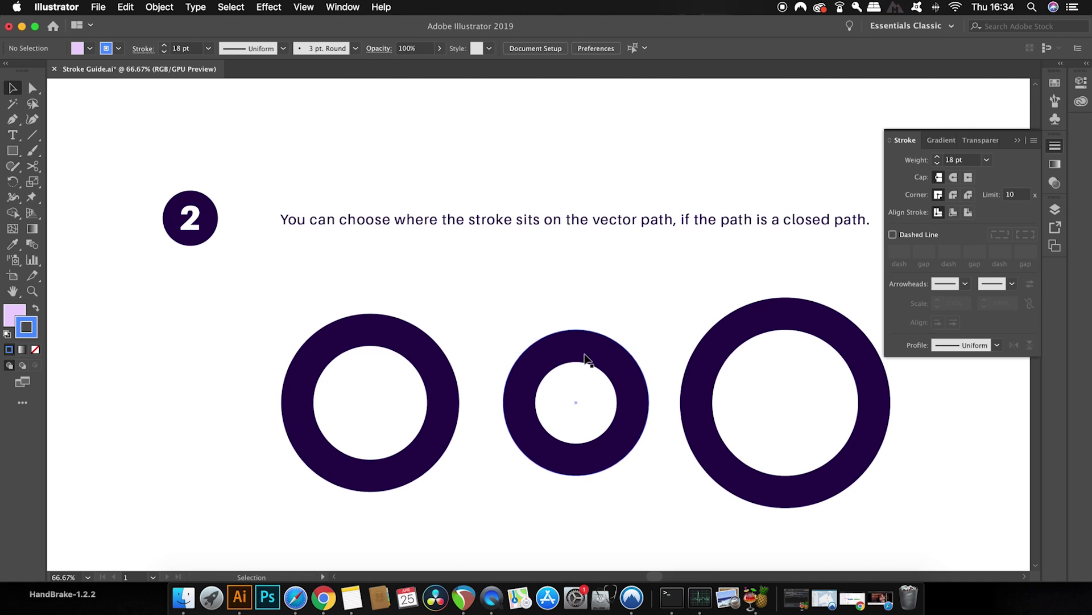
{"action": "left_click", "coordinate": [436, 378]}
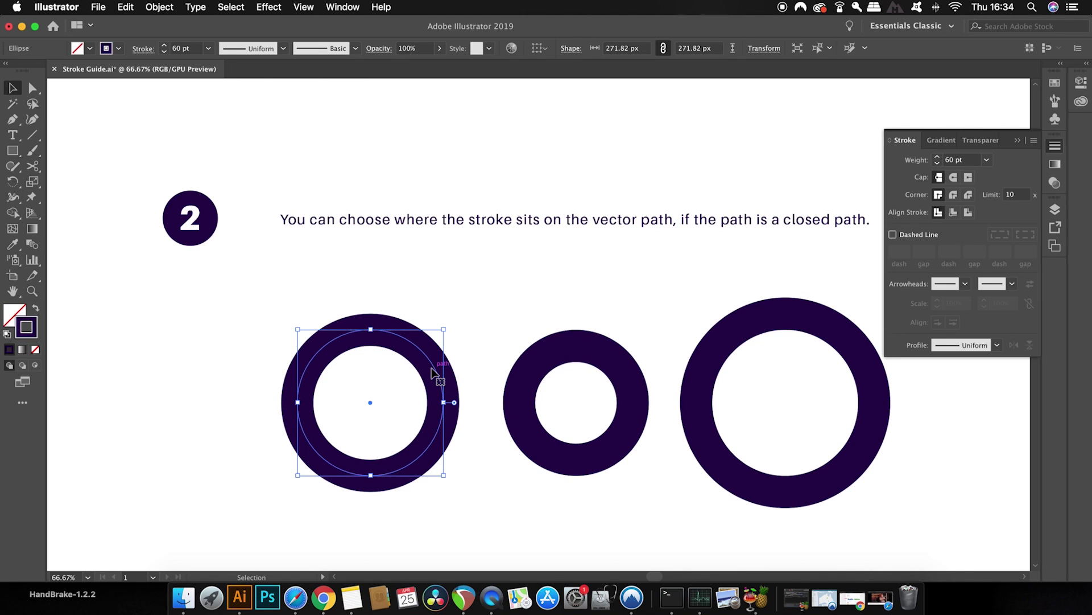
{"action": "left_click", "coordinate": [583, 362]}
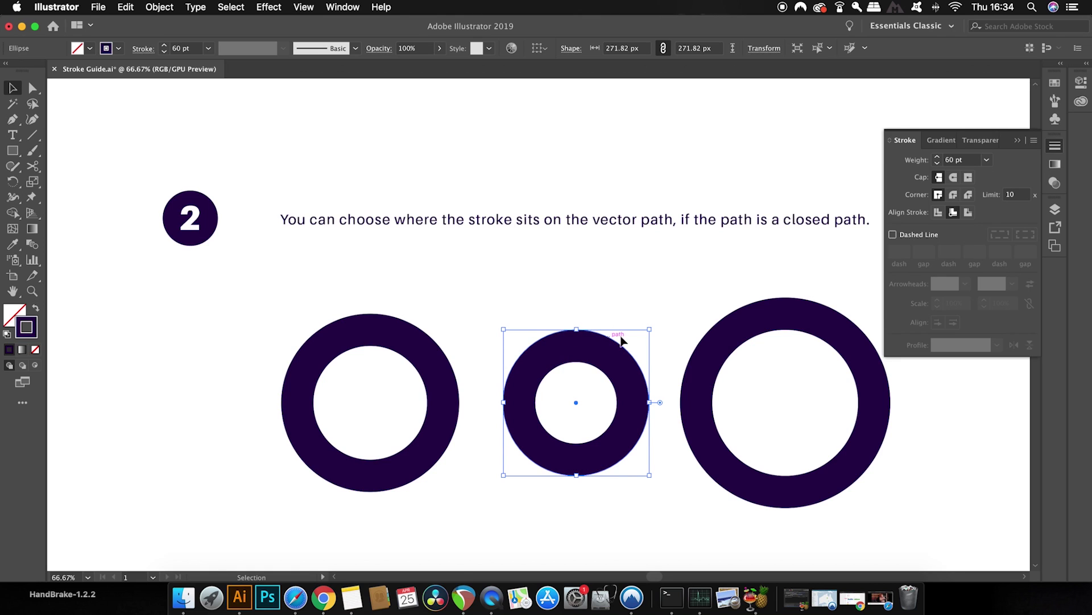
{"action": "left_click", "coordinate": [711, 349]}
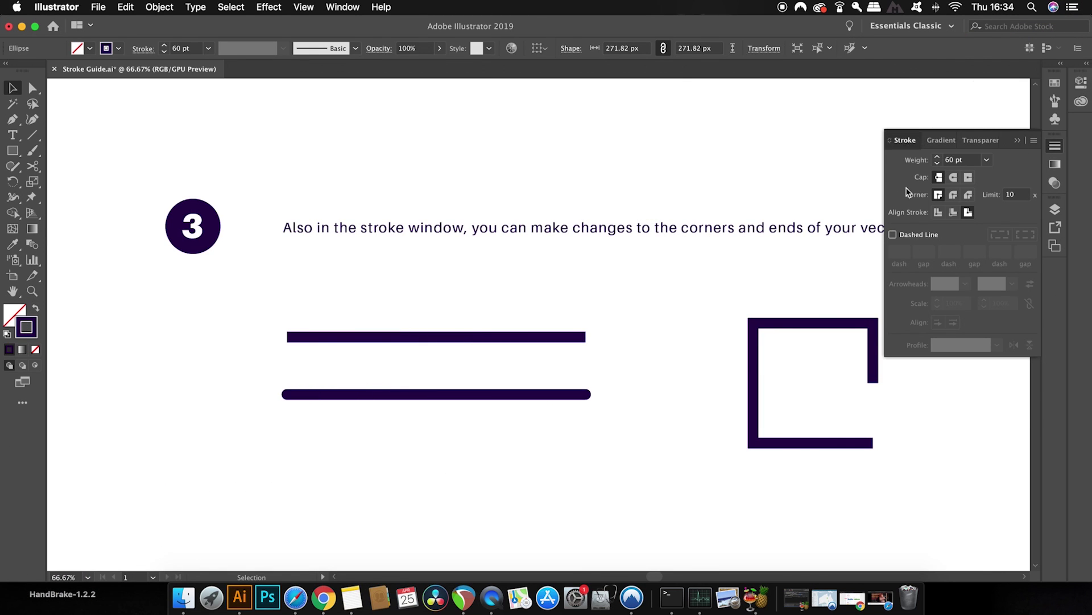
- Float the Stroke panel and select the top and middle lines to show butt and round caps
{"action": "mouse_move", "coordinate": [904, 140]}
{"action": "left_mouse_down"}
{"action": "mouse_move", "coordinate": [697, 205]}
{"action": "mouse_move", "coordinate": [109, 191]}
{"action": "mouse_move", "coordinate": [113, 291]}
{"action": "mouse_move", "coordinate": [146, 305]}
{"action": "left_mouse_up"}
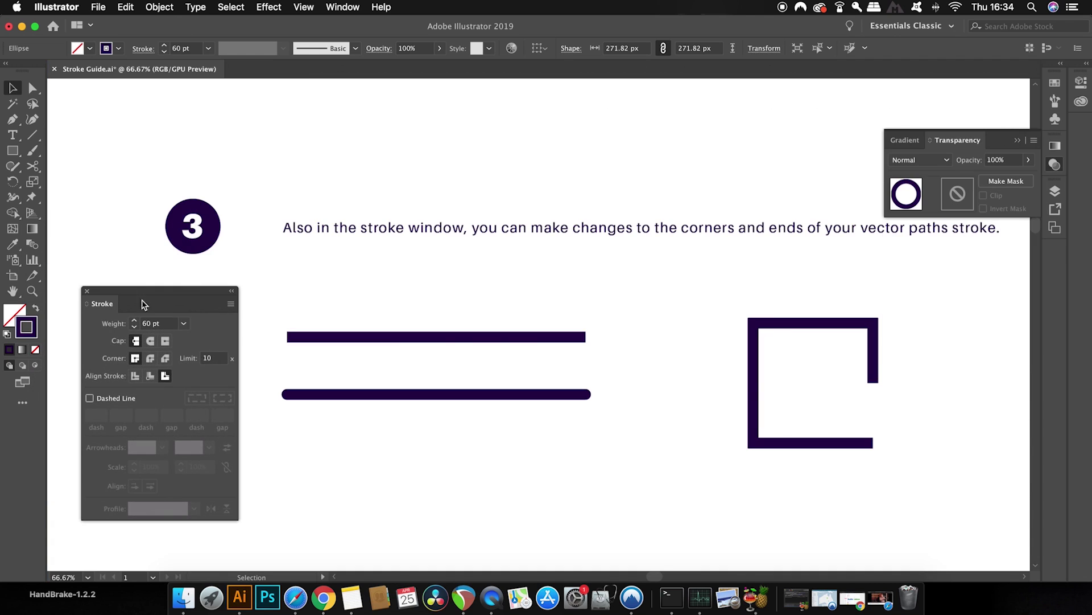
{"action": "left_click", "coordinate": [1018, 140]}
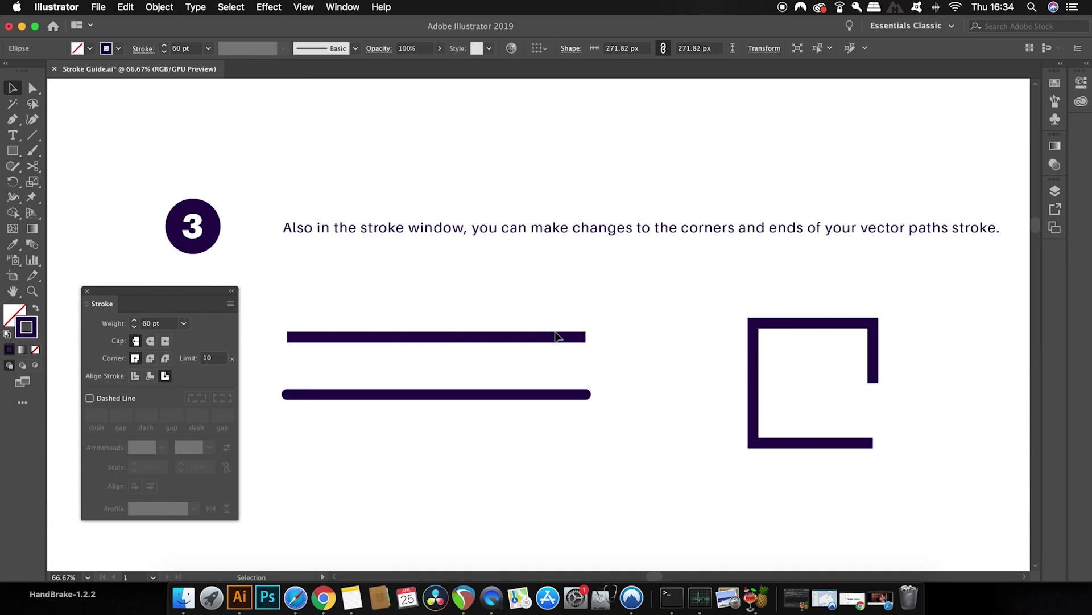
{"action": "scroll", "coordinate": [555, 340], "scroll_direction": "up", "scroll_amount": 1}
{"action": "left_click", "coordinate": [555, 341]}
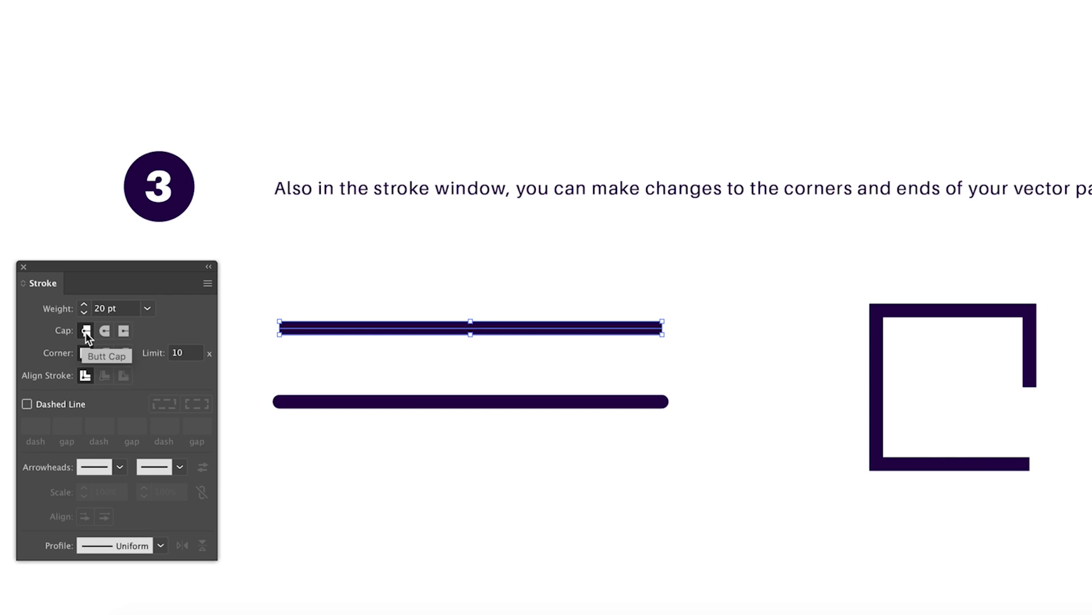
{"action": "left_click", "coordinate": [318, 404]}
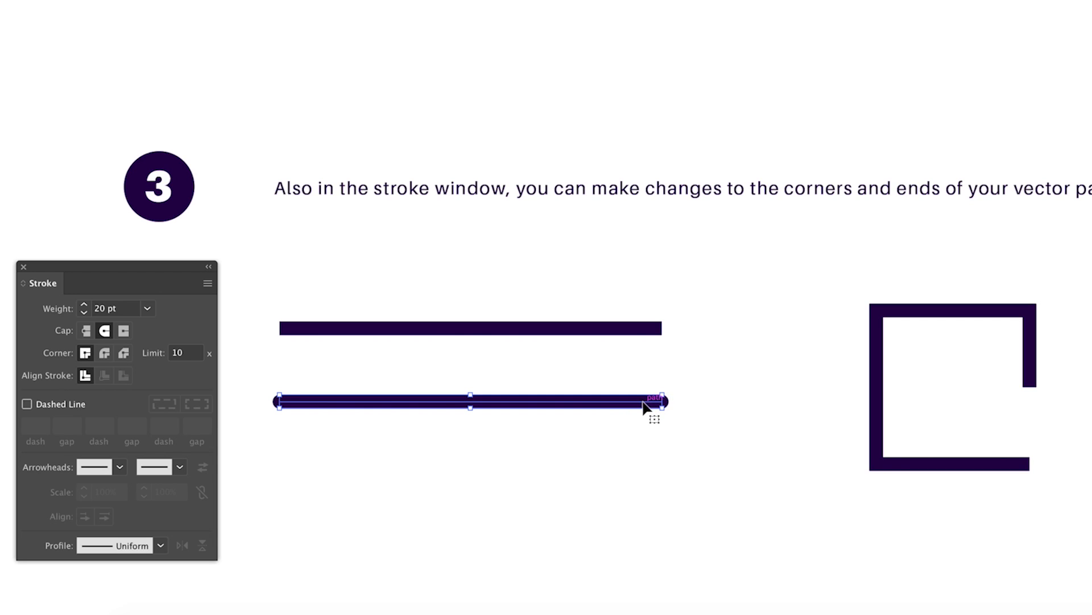
- Alt-drag a copy of the round-capped line below it and give the copy projecting caps
{"action": "left_click_drag", "start_coordinate": [643, 405], "coordinate": [641, 471]}
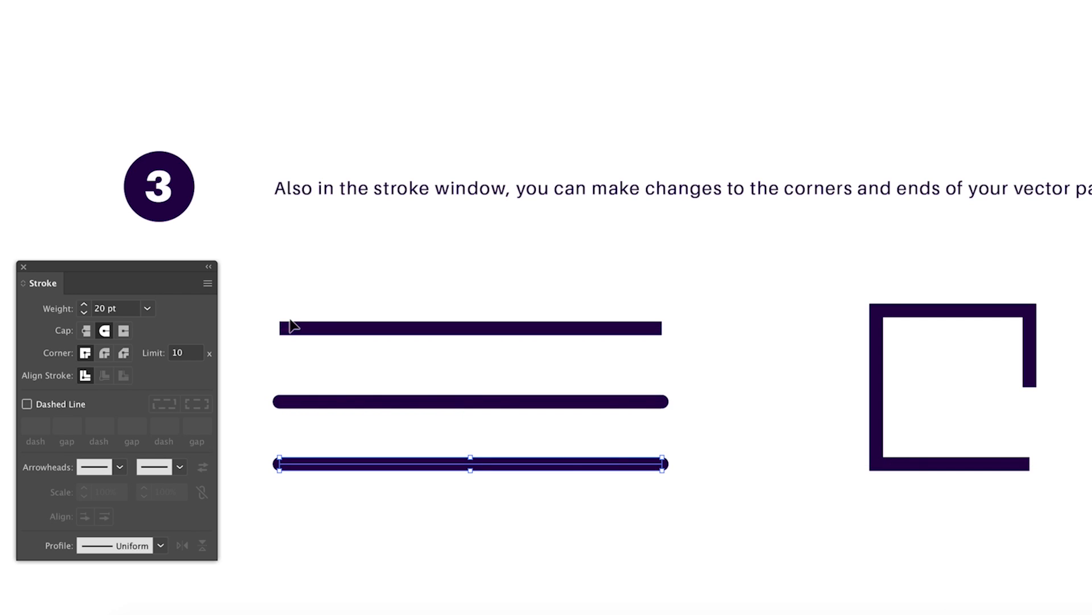
{"action": "left_click", "coordinate": [124, 331]}
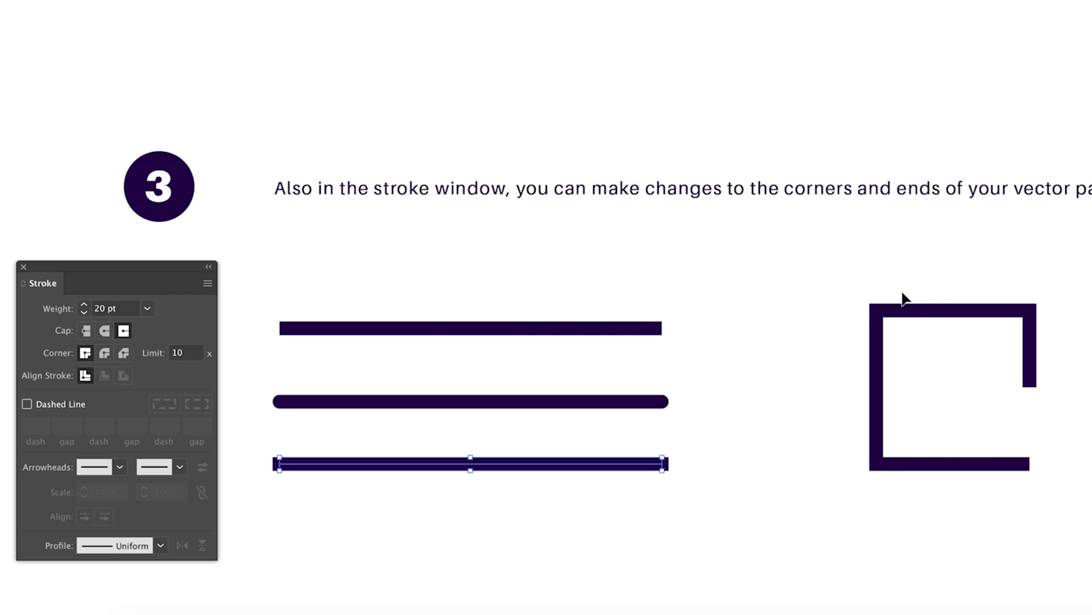
{"action": "left_click", "coordinate": [924, 314]}
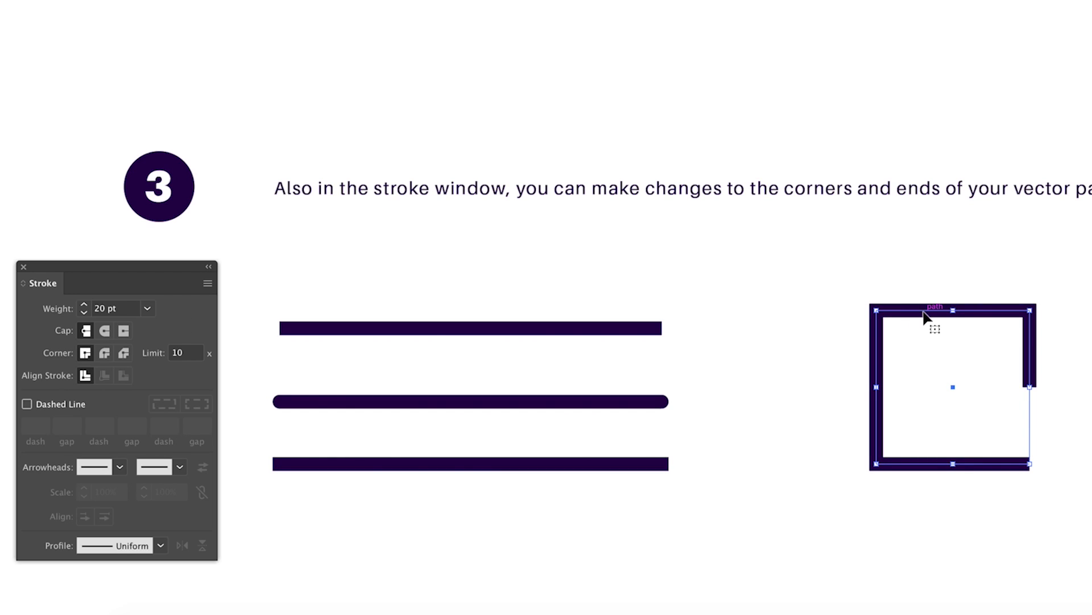
- Switch the open square's corners to round joins, then to bevel joins
{"action": "left_click", "coordinate": [104, 353]}
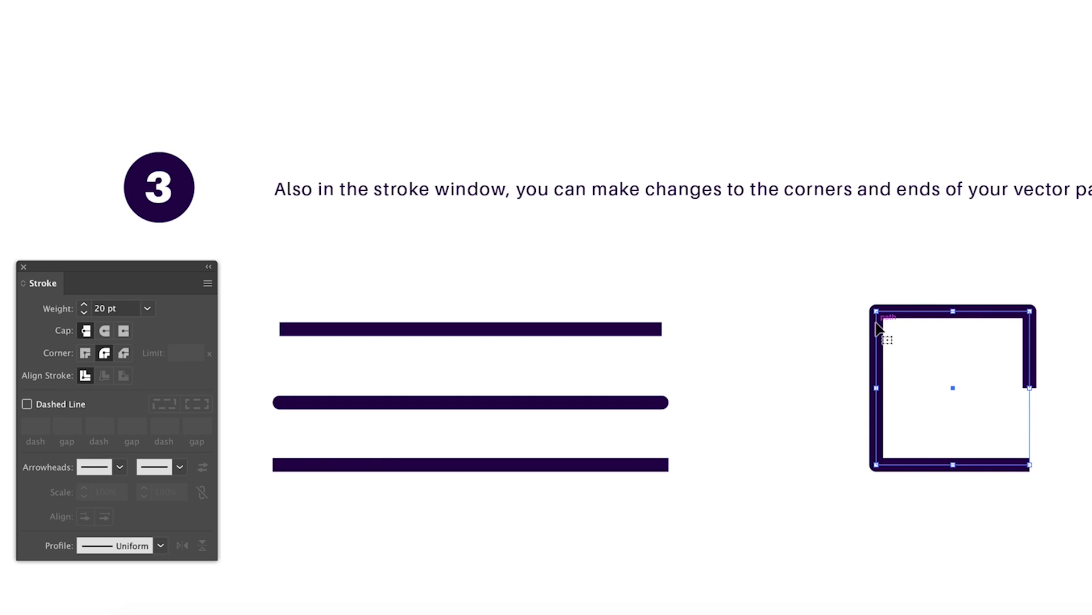
{"action": "left_click", "coordinate": [122, 354]}
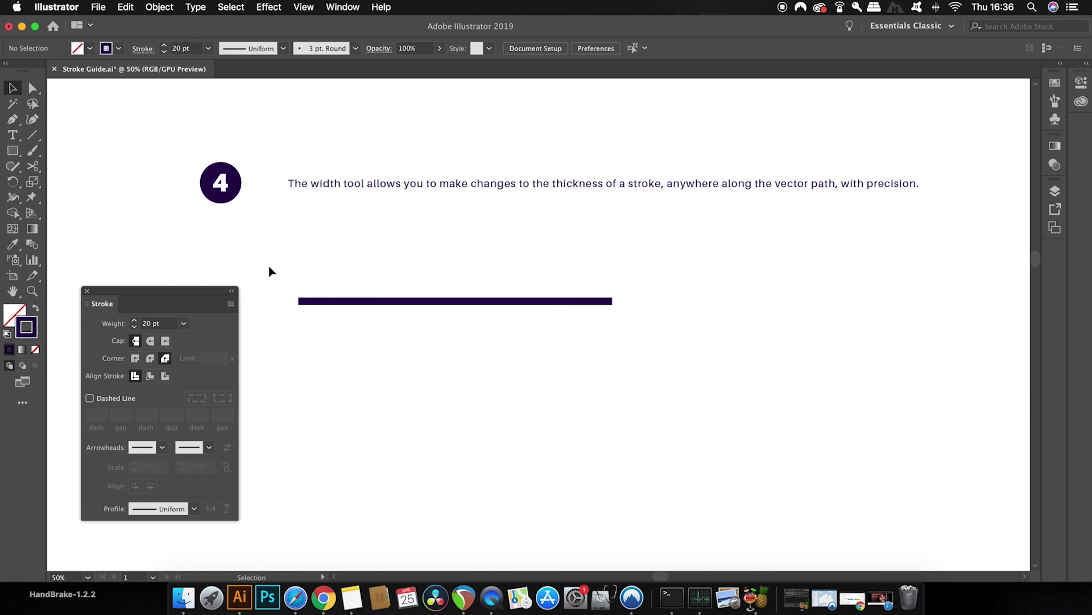
- Close the floating Stroke panel and use the Width tool to give a width point a 50 px total width
{"action": "left_click", "coordinate": [87, 291]}
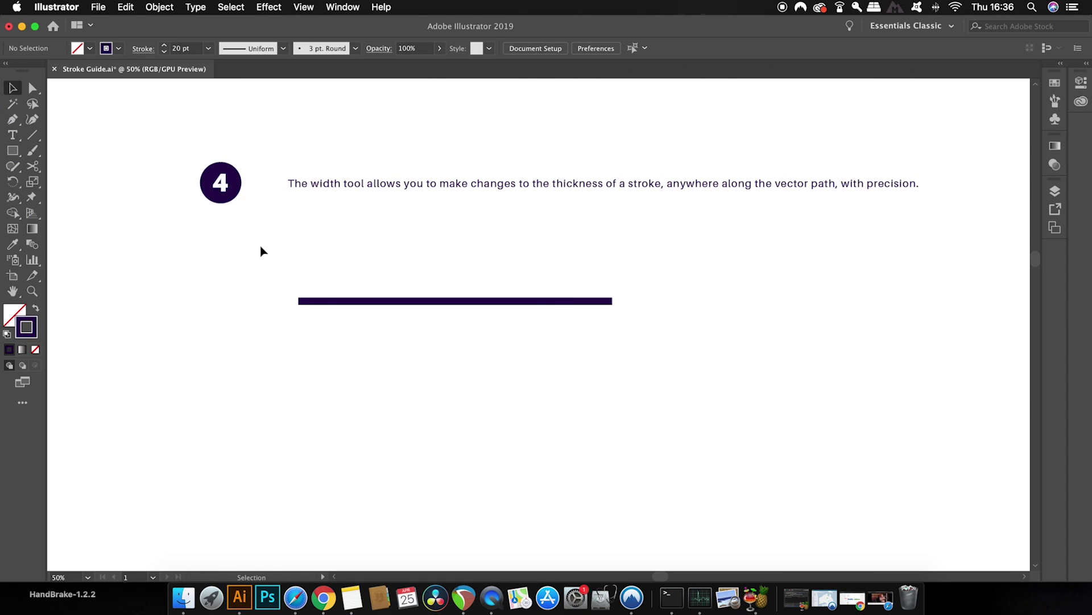
{"action": "left_click", "coordinate": [14, 198]}
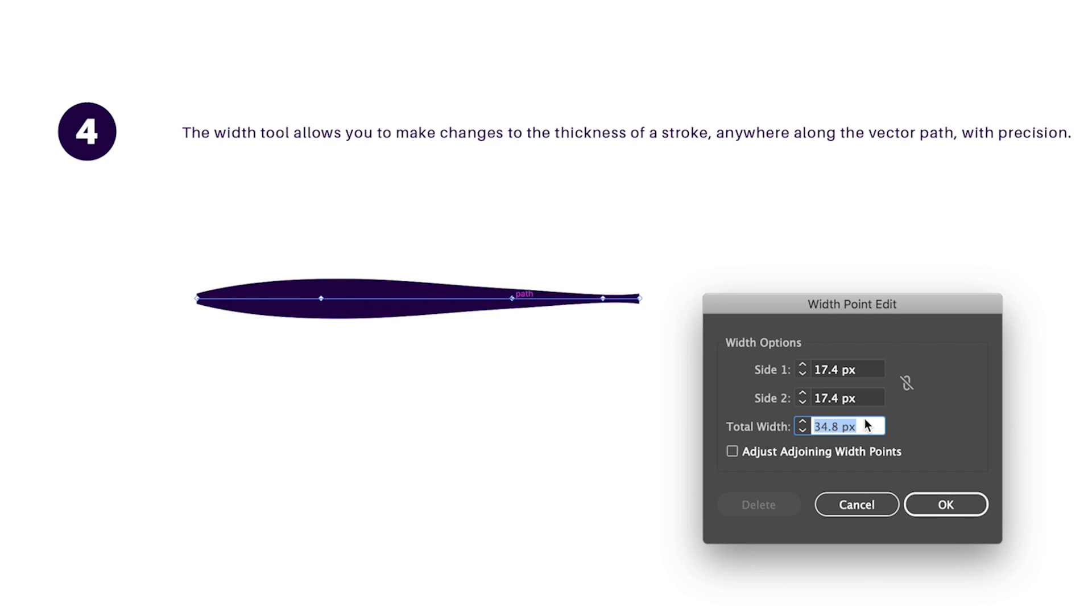
{"action": "type", "text": "50"}
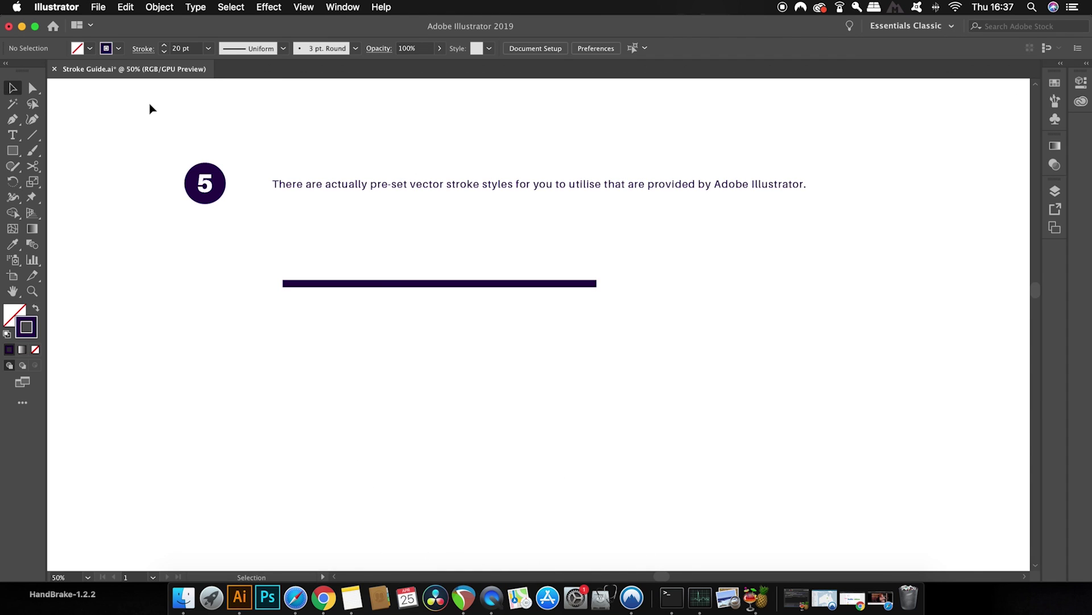
- Apply Width Profile 1 to the straight line from the Control bar's width profile list
{"action": "left_click", "coordinate": [346, 283]}
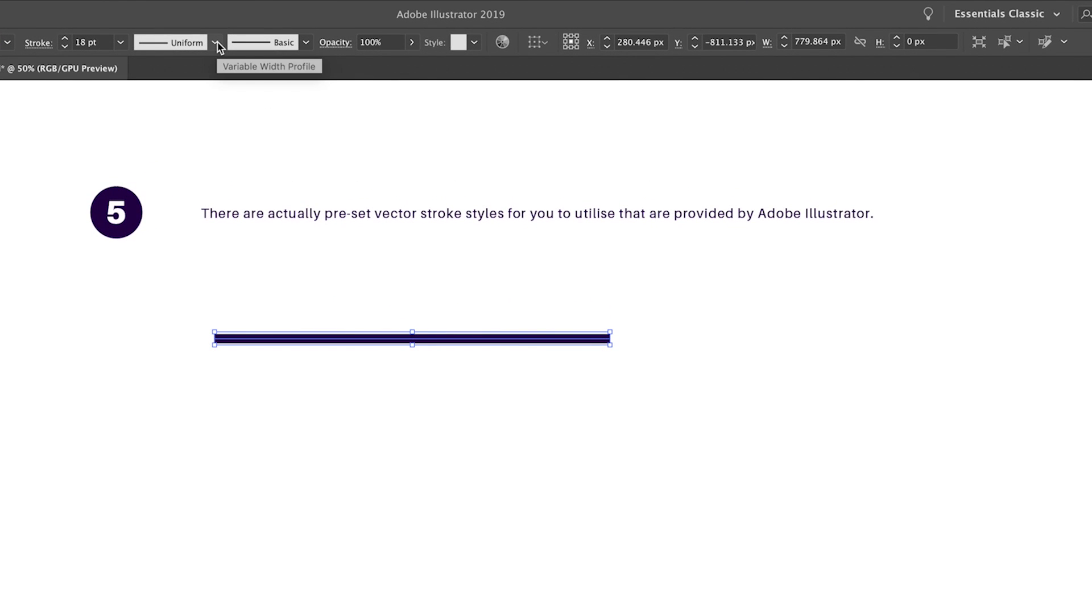
{"action": "left_click", "coordinate": [216, 44]}
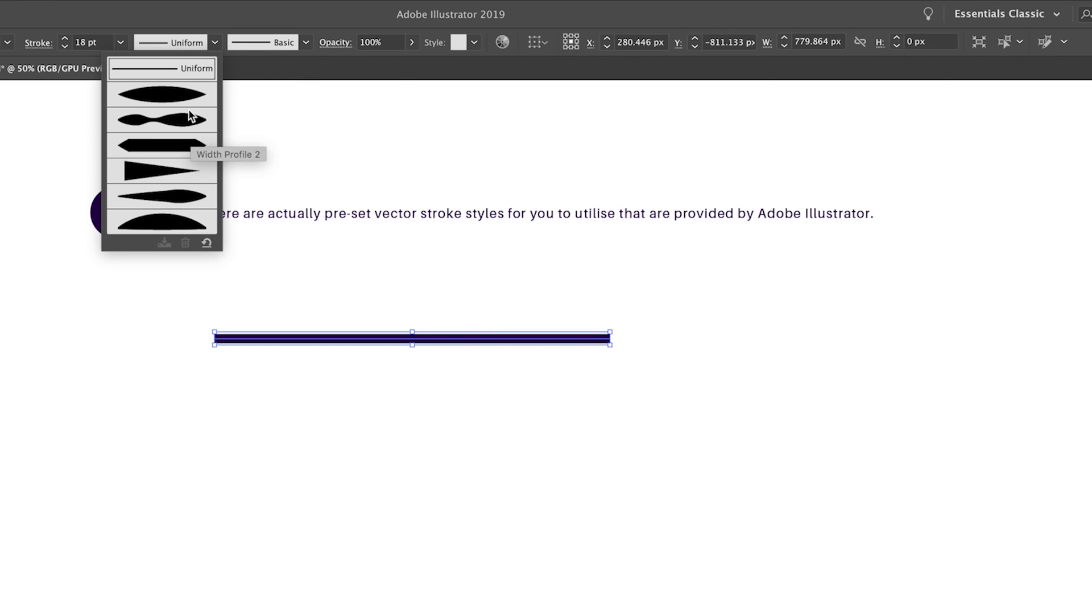
{"action": "left_click", "coordinate": [171, 93]}
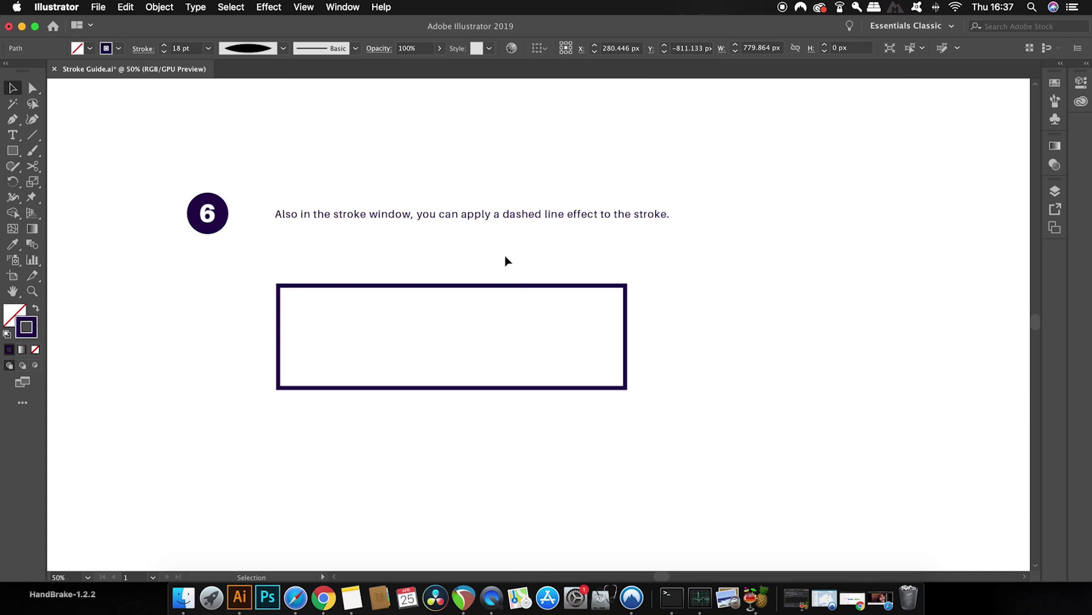
- Select the rectangle and bring up the Stroke panel, moving it clear of the artwork
{"action": "left_click", "coordinate": [511, 285]}
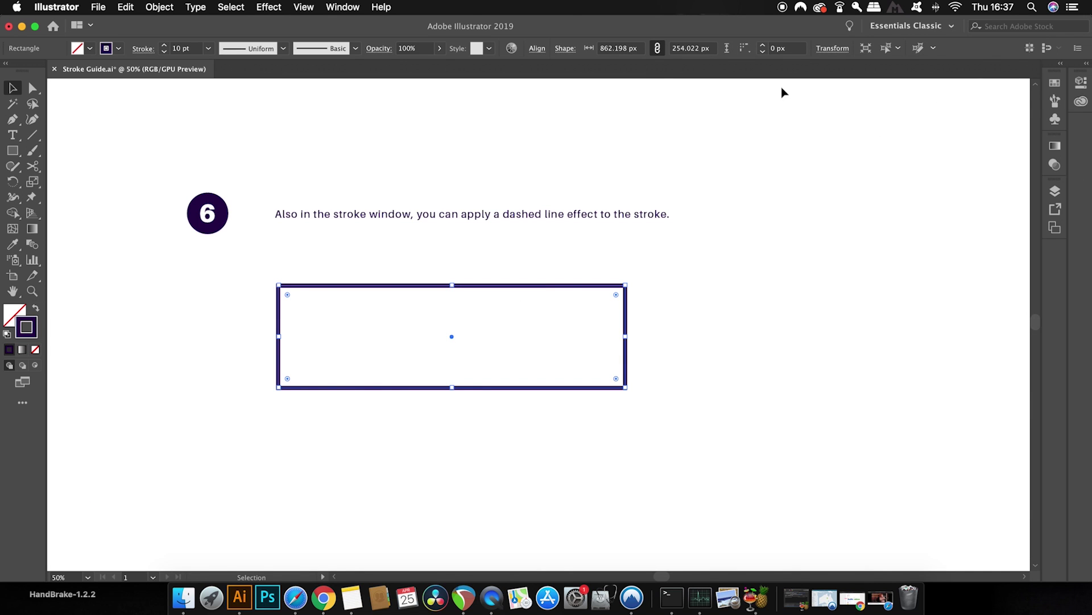
{"action": "left_click", "coordinate": [345, 7]}
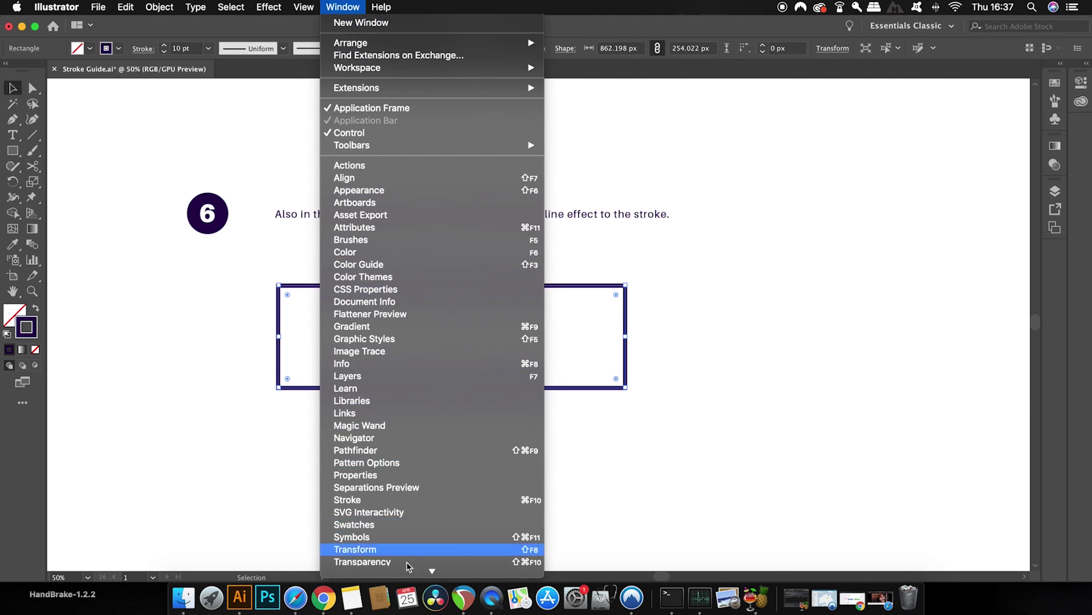
{"action": "scroll", "coordinate": [407, 566], "scroll_direction": "down", "scroll_amount": 3}
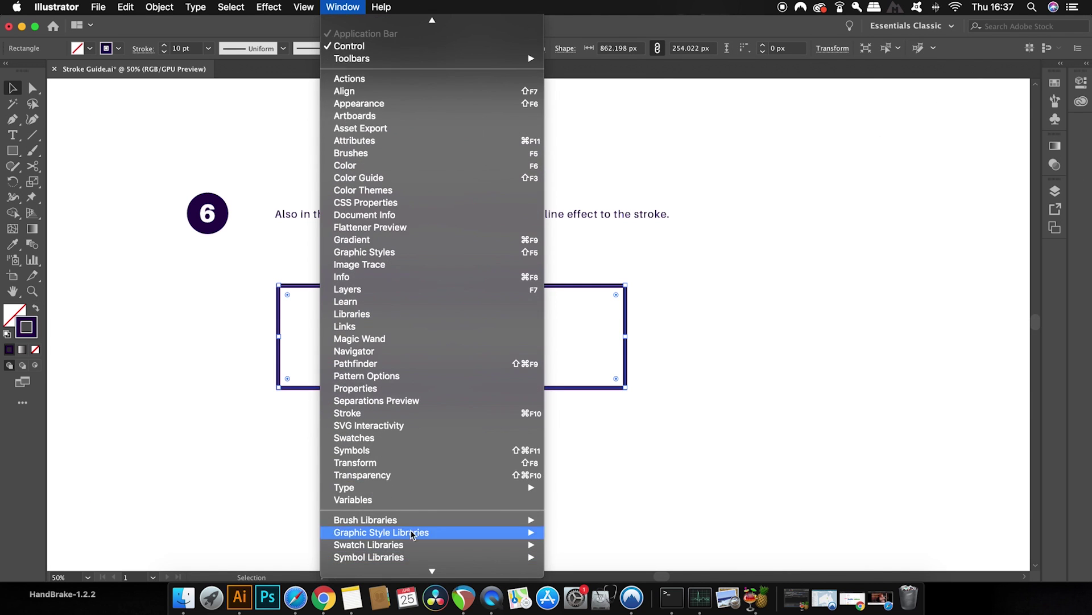
{"action": "left_click", "coordinate": [428, 413]}
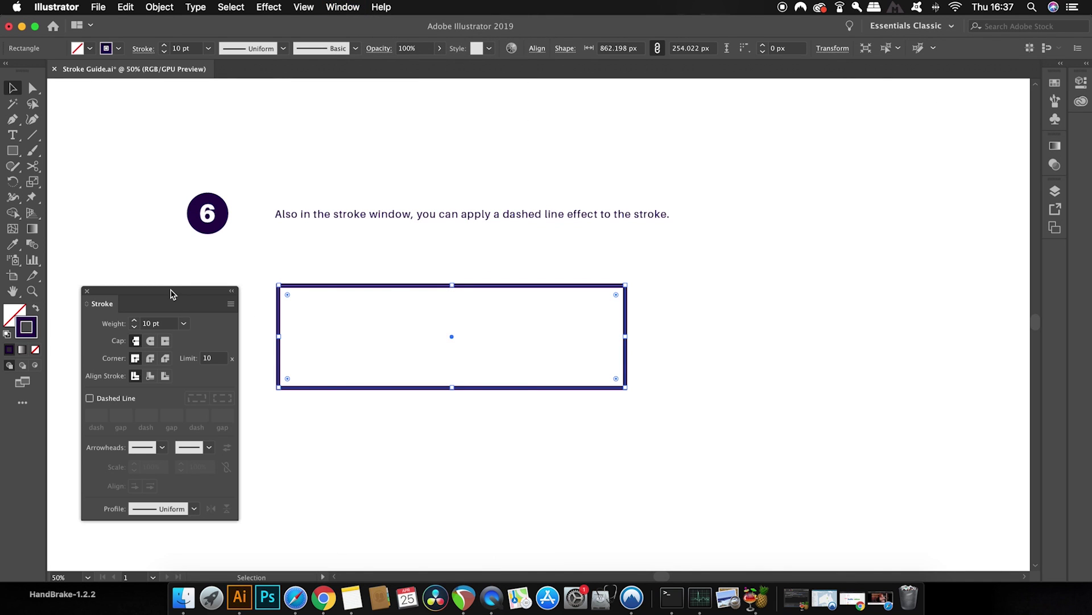
{"action": "mouse_move", "coordinate": [172, 294]}
{"action": "left_mouse_down"}
{"action": "mouse_move", "coordinate": [854, 217]}
{"action": "mouse_move", "coordinate": [830, 179]}
{"action": "left_mouse_up"}
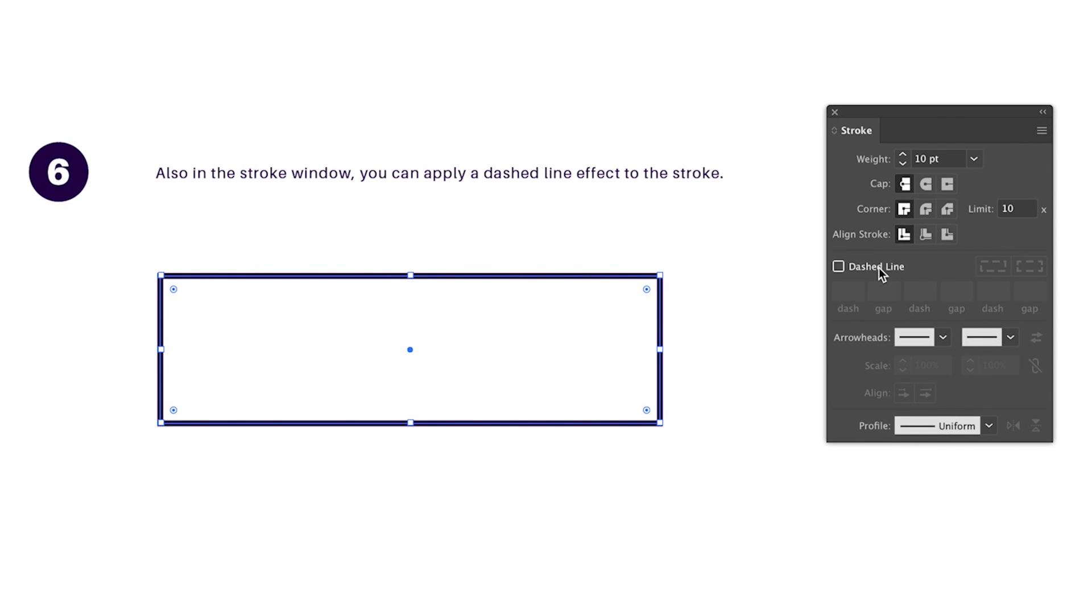
- Turn on Dashed Line with a 2 pt dash and a 10 pt gap
{"action": "left_click", "coordinate": [880, 267]}
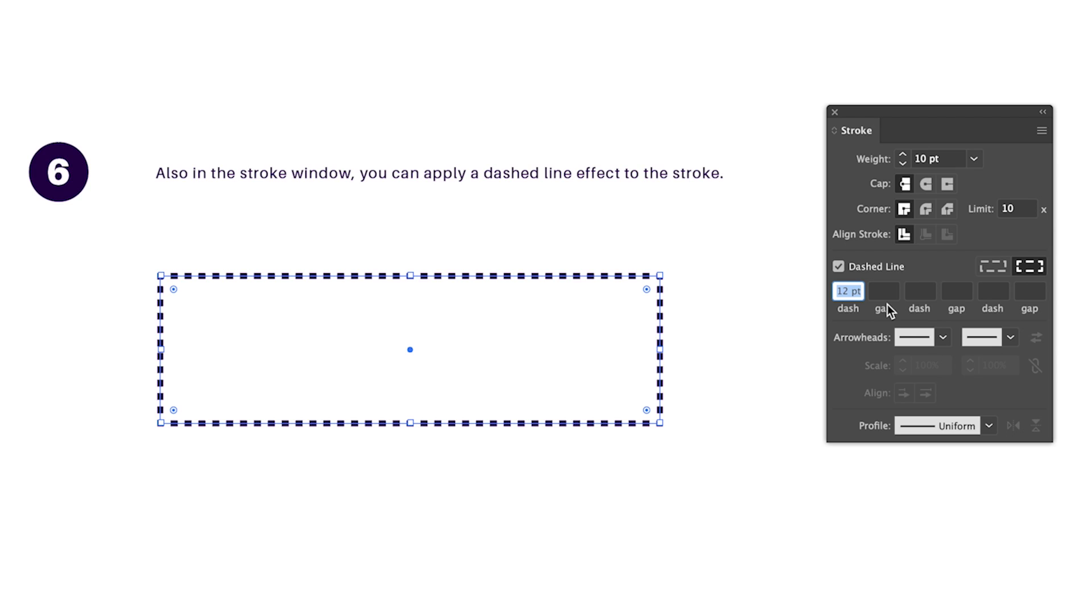
{"action": "type", "text": "2"}
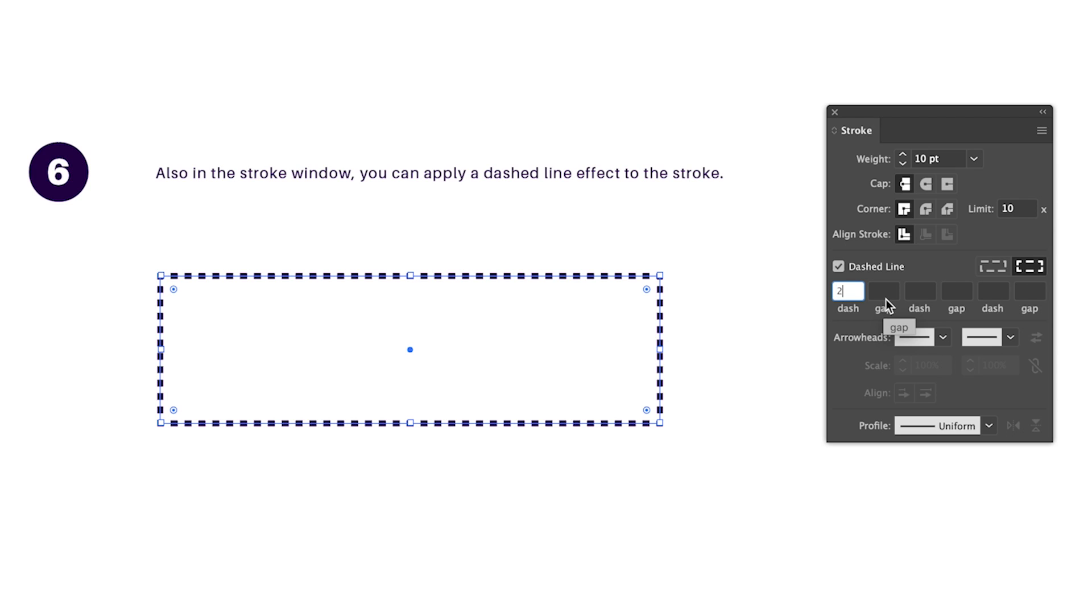
{"action": "left_click", "coordinate": [888, 293]}
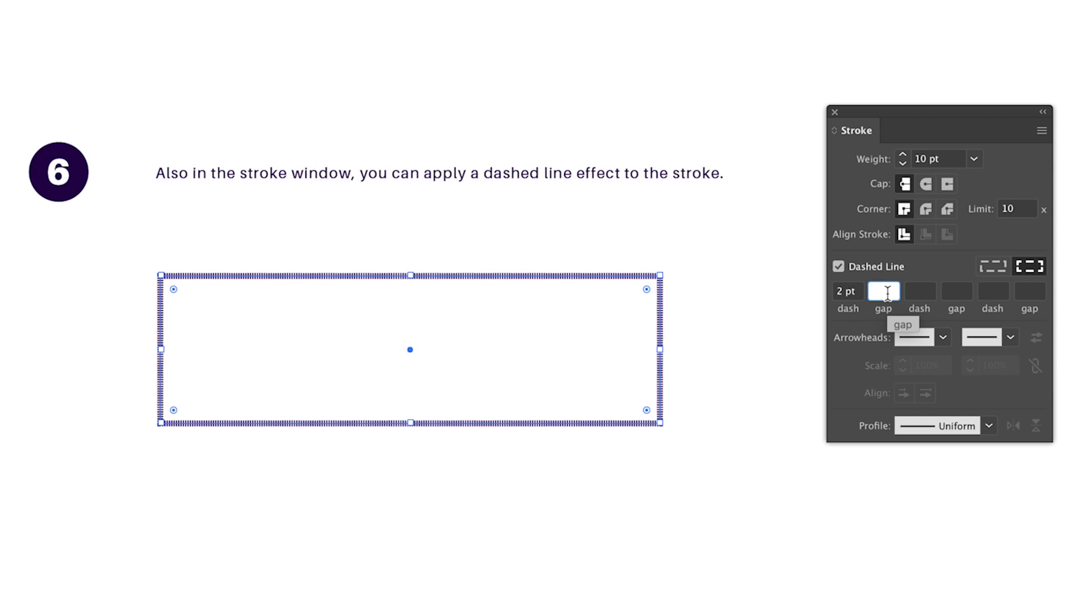
{"action": "type", "text": "10"}
{"action": "left_click", "coordinate": [923, 293]}
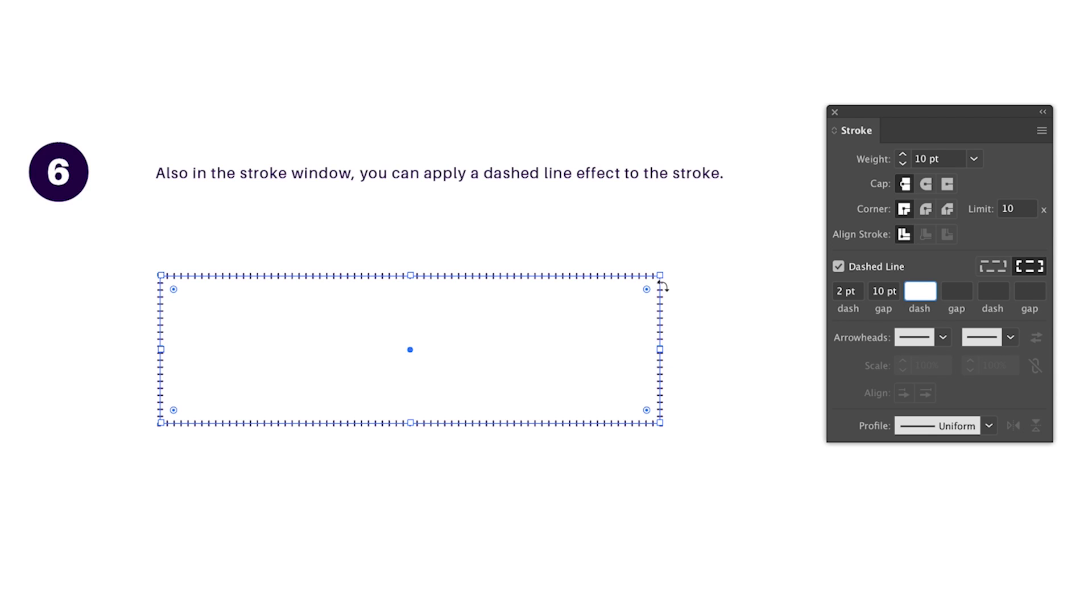
- Preserve exact dash and gap lengths, then try a 3 pt stroke weight before settling on 1 pt
{"action": "left_click", "coordinate": [991, 269]}
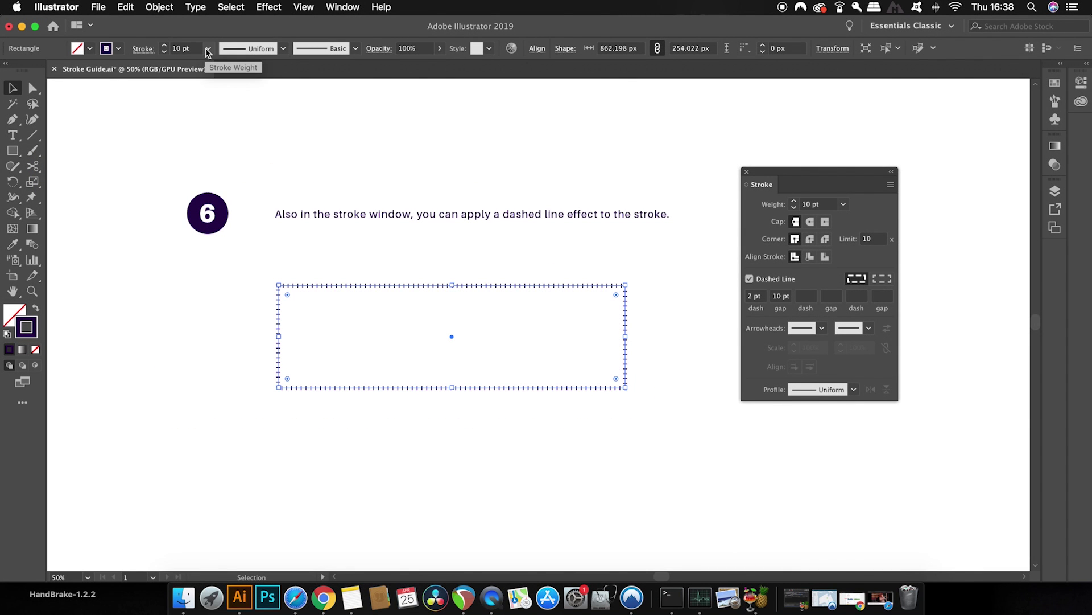
{"action": "left_click", "coordinate": [208, 53]}
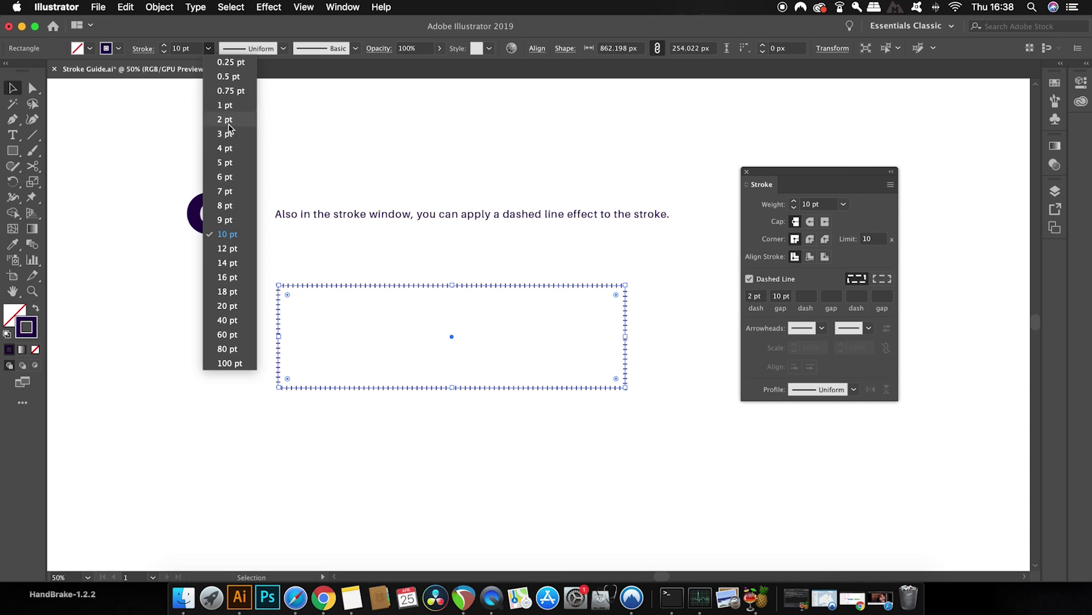
{"action": "left_click", "coordinate": [227, 140]}
{"action": "left_click", "coordinate": [363, 140]}
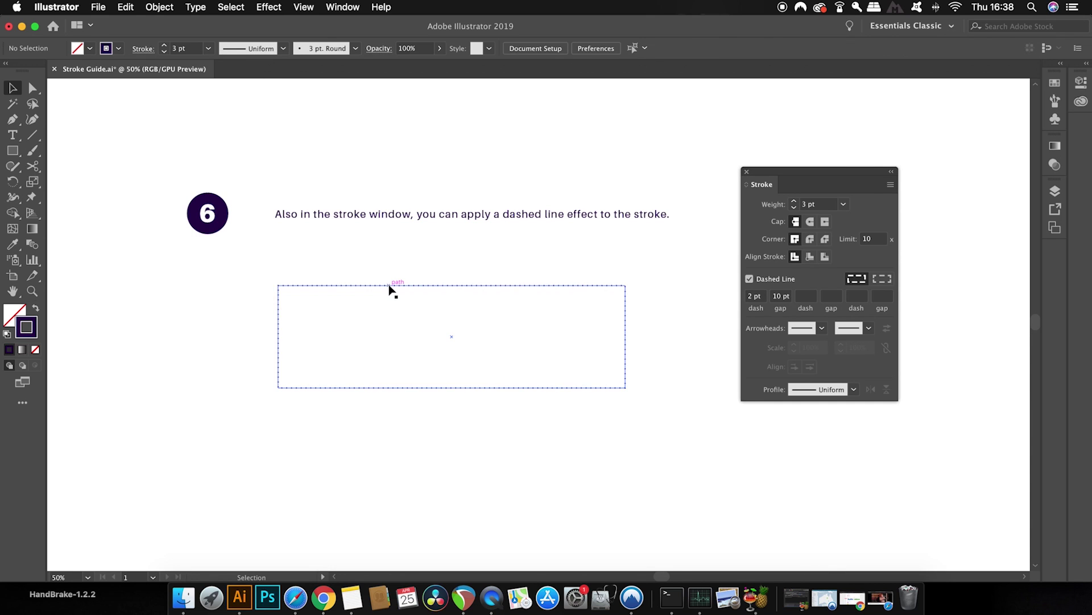
{"action": "left_click", "coordinate": [390, 287]}
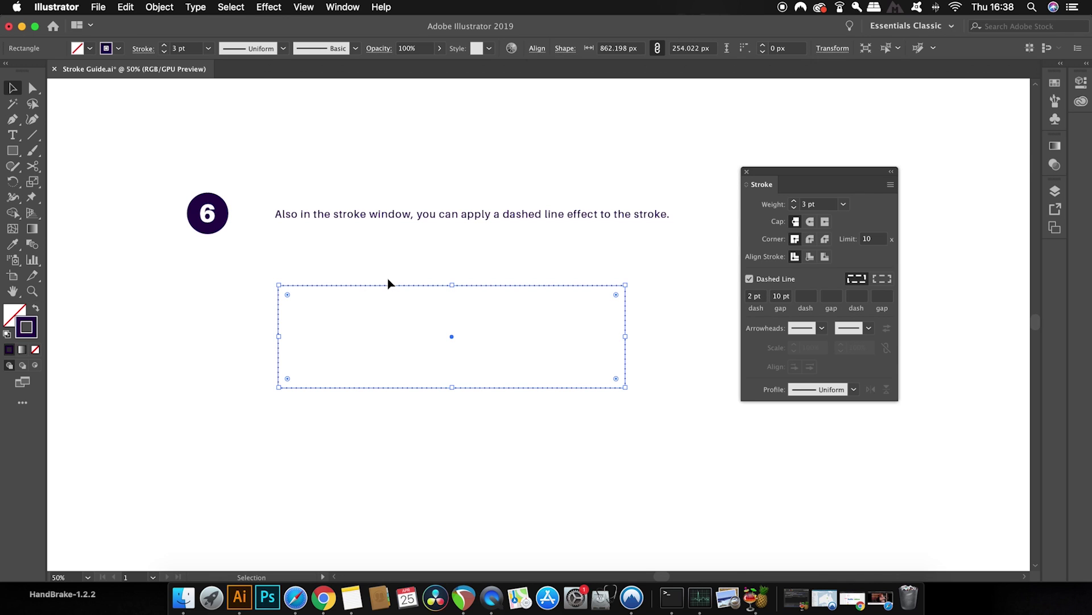
{"action": "left_click", "coordinate": [208, 48]}
{"action": "left_click", "coordinate": [222, 109]}
{"action": "left_click", "coordinate": [313, 124]}
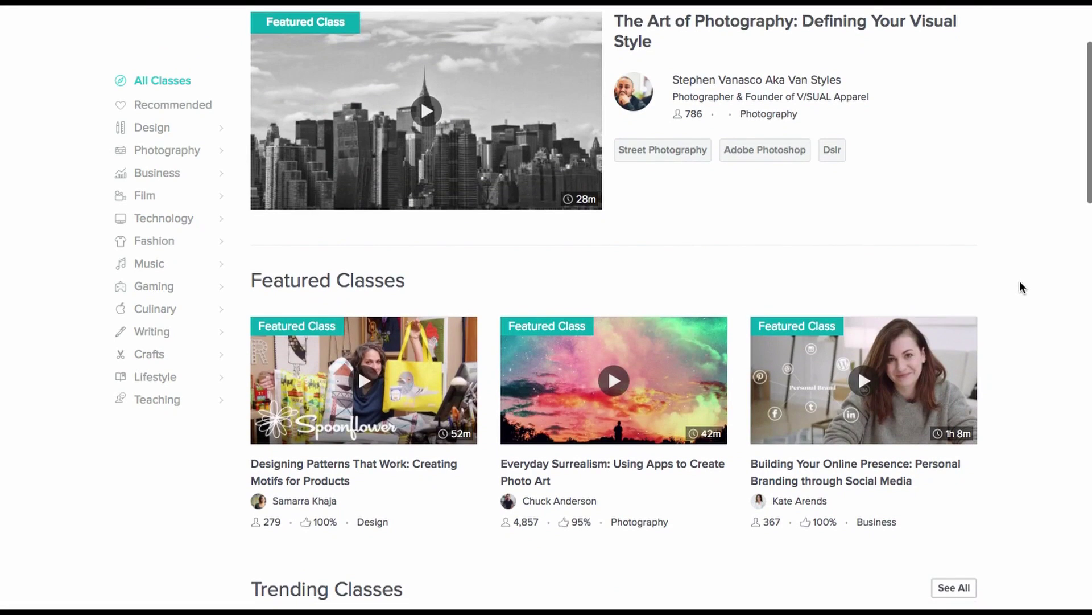
- Scroll the All Classes page down to Popular Classes and open Logo Design with Draplin
{"action": "scroll", "coordinate": [1020, 281], "scroll_direction": "down", "scroll_amount": 2}
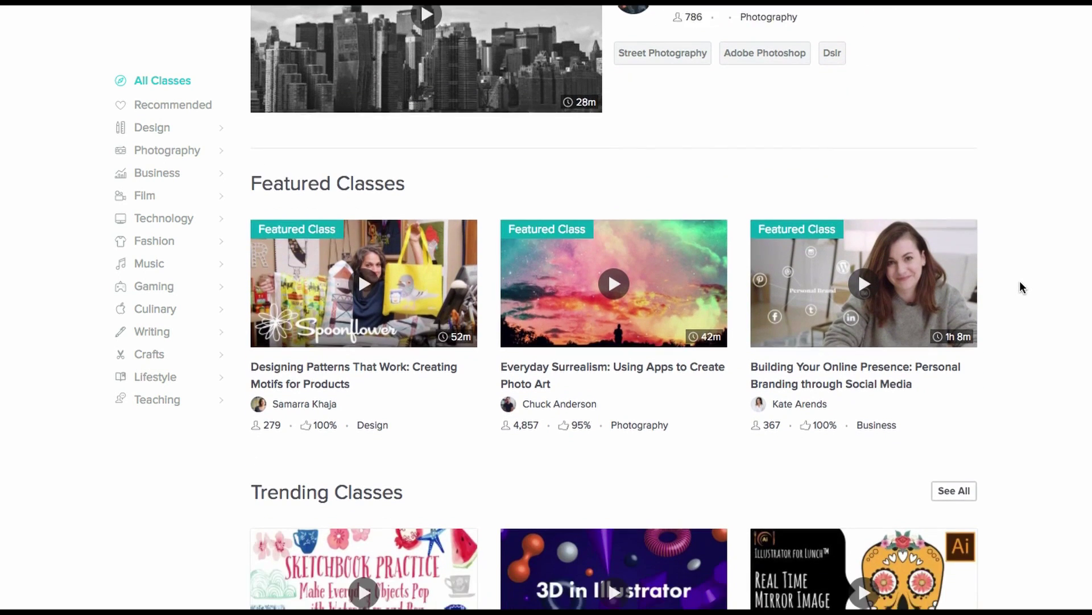
{"action": "scroll", "coordinate": [1020, 281], "scroll_direction": "down", "scroll_amount": 1}
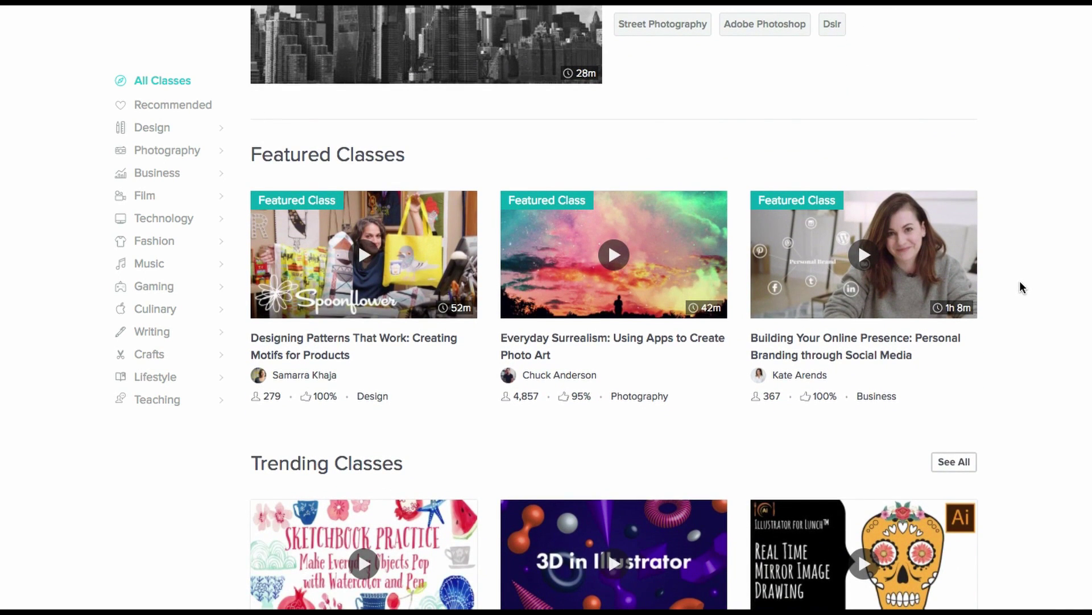
{"action": "scroll", "coordinate": [1019, 281], "scroll_direction": "down", "scroll_amount": 2}
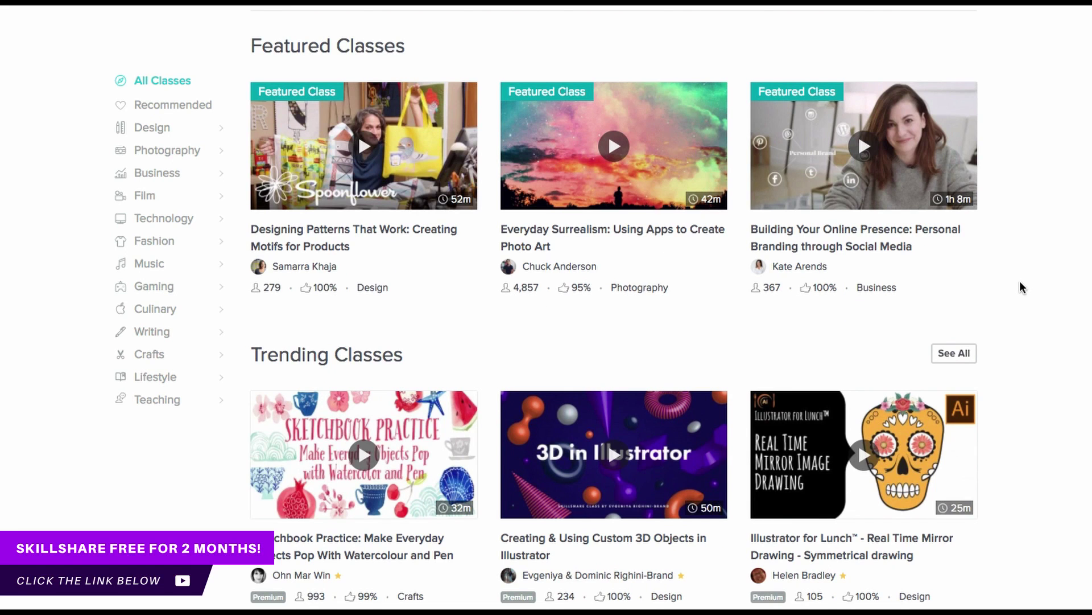
{"action": "scroll", "coordinate": [1019, 282], "scroll_direction": "down", "scroll_amount": 8}
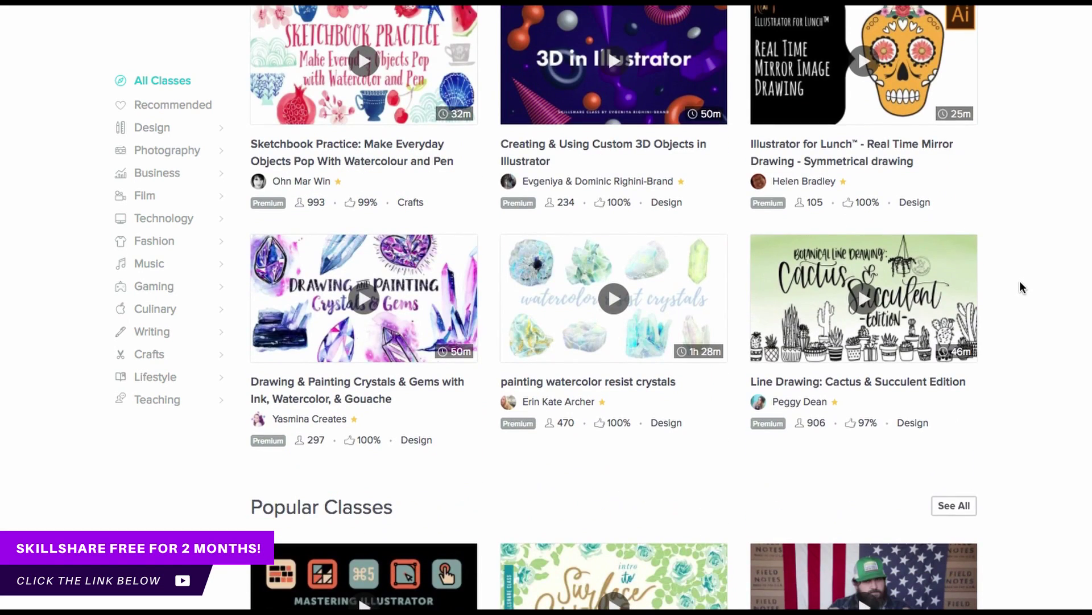
{"action": "scroll", "coordinate": [1020, 281], "scroll_direction": "down", "scroll_amount": 4}
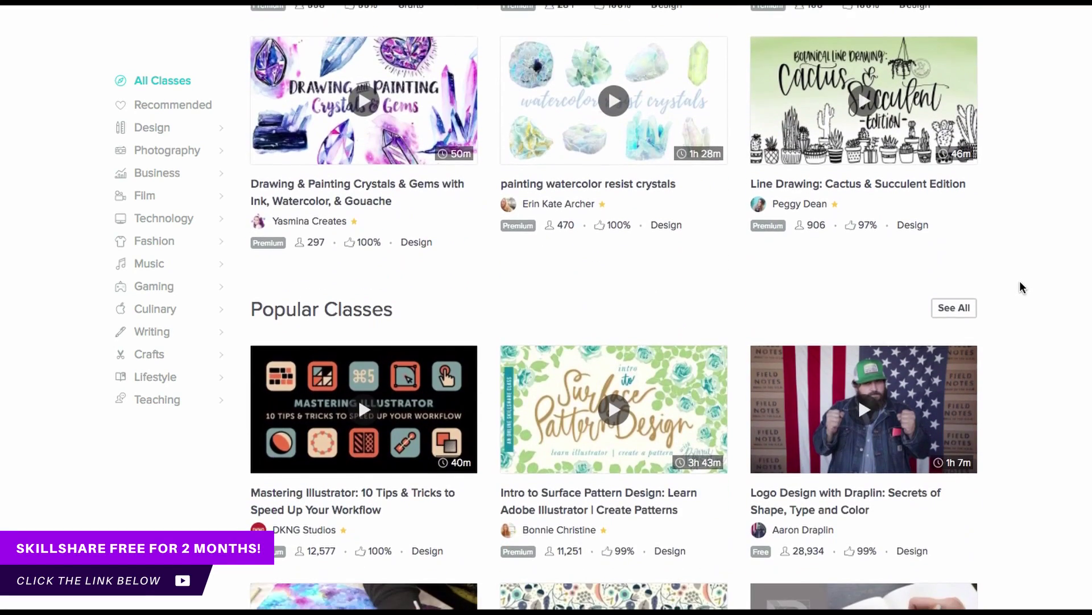
{"action": "scroll", "coordinate": [1022, 288], "scroll_direction": "down", "scroll_amount": 4}
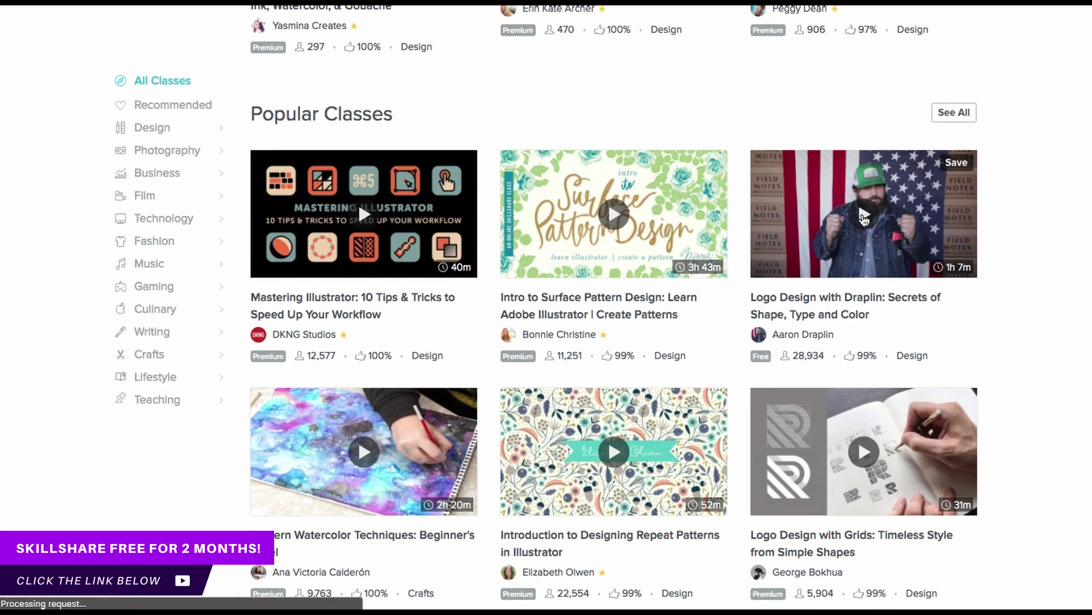
{"action": "left_click", "coordinate": [863, 216]}
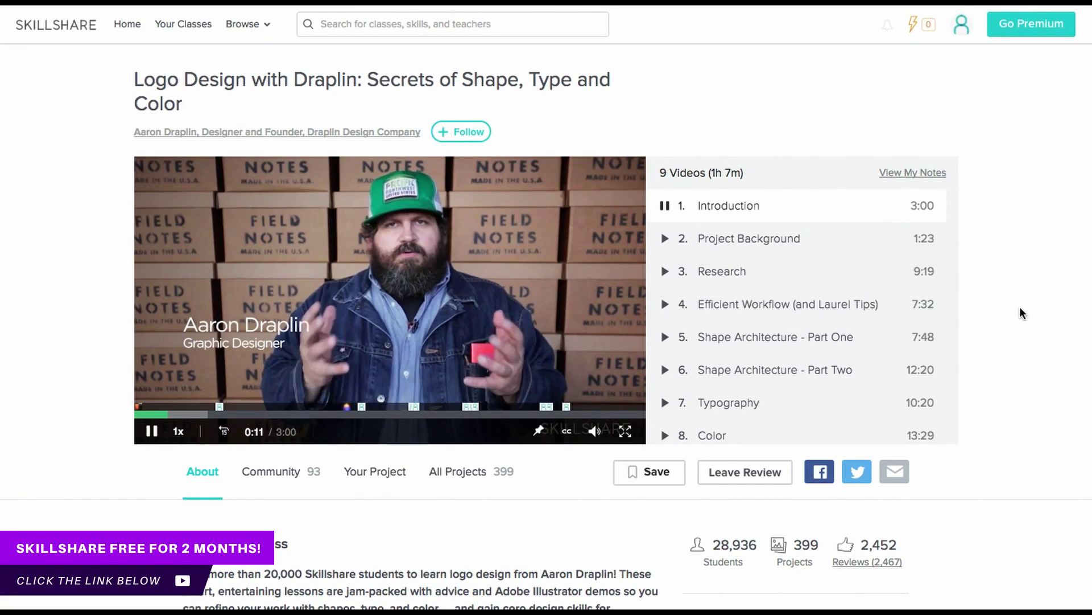
- Scroll down the Logo Design with Draplin class page to its About This Class description
{"action": "scroll", "coordinate": [1019, 306], "scroll_direction": "down", "scroll_amount": 4}
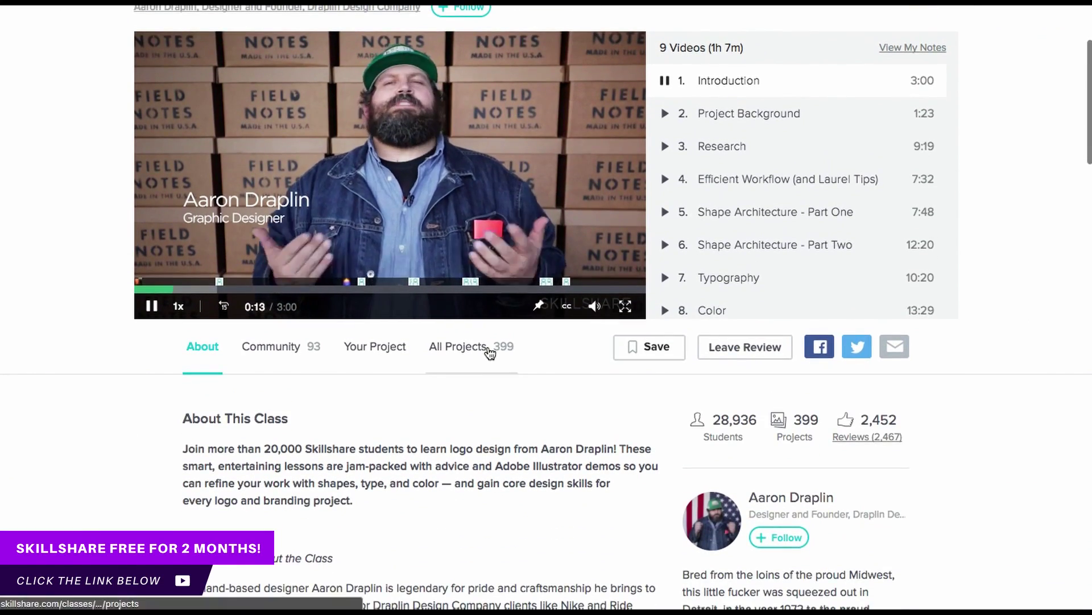